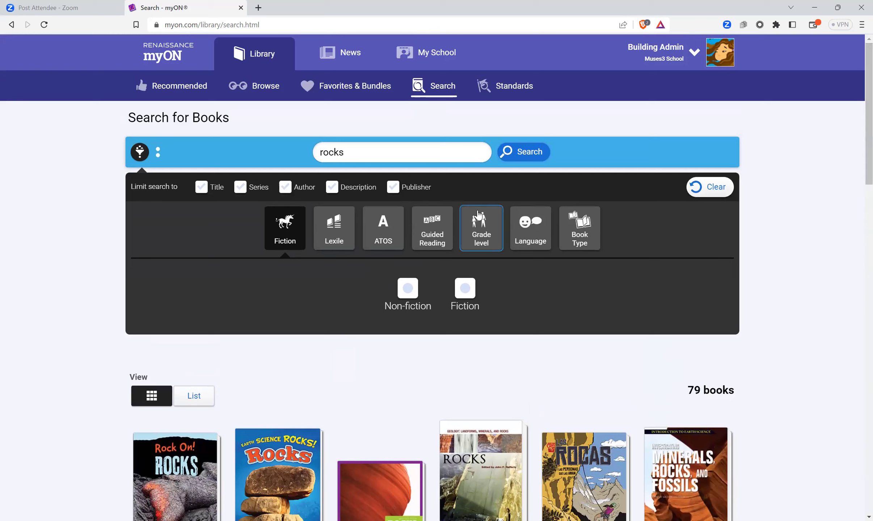
Step: Filter the rocks search to grade levels 3–7 and rerun it, narrowing results to 56 books
click(334, 233)
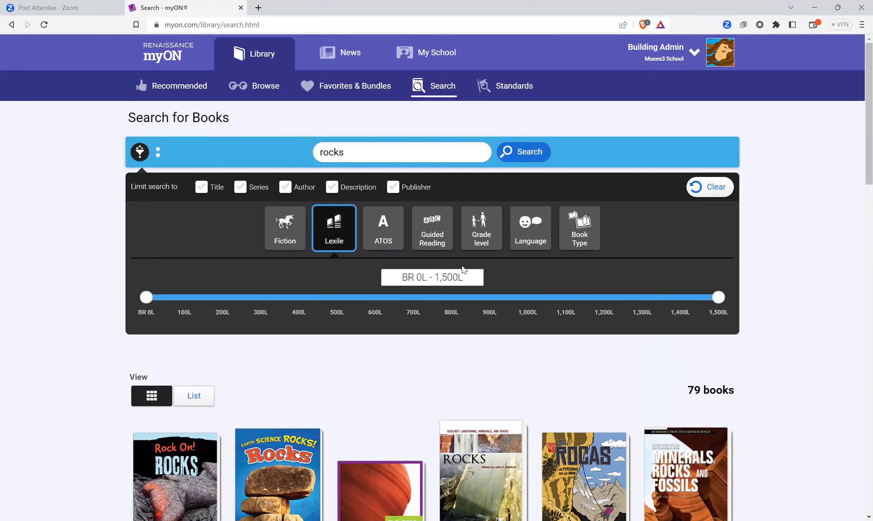
click(477, 245)
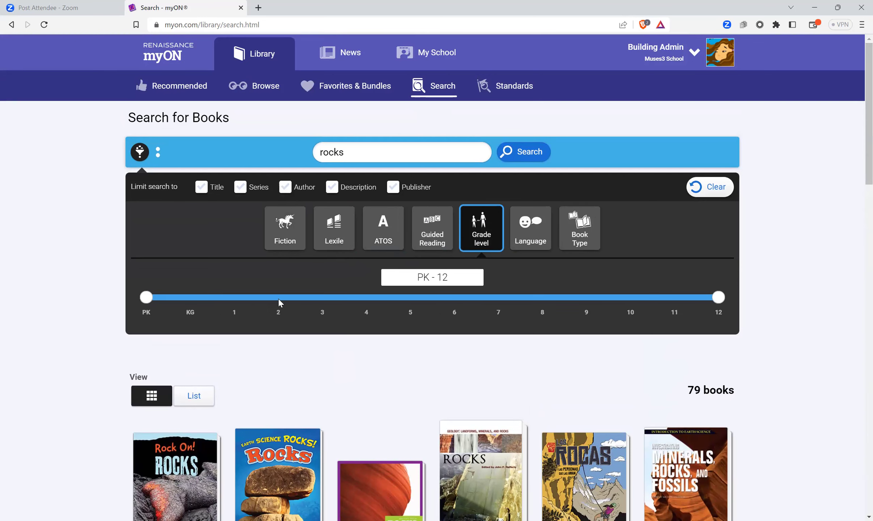
drag(146, 298, 320, 304)
drag(719, 299, 498, 301)
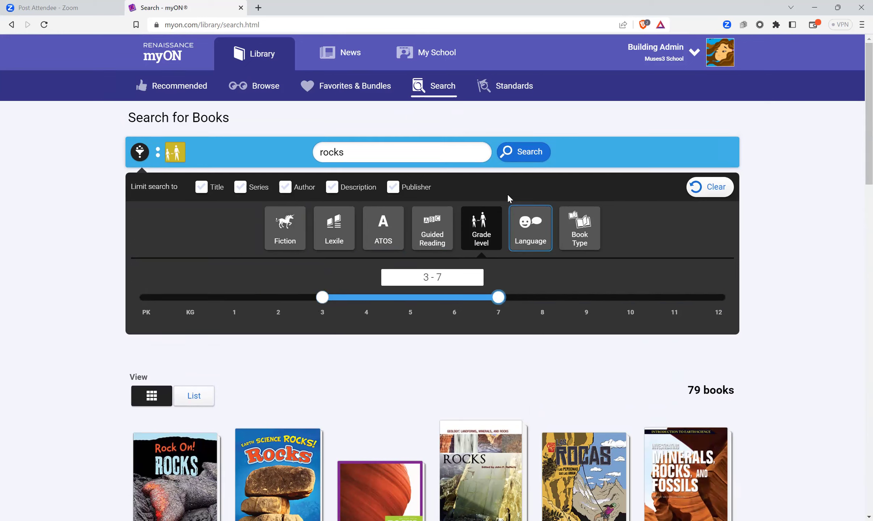
click(520, 155)
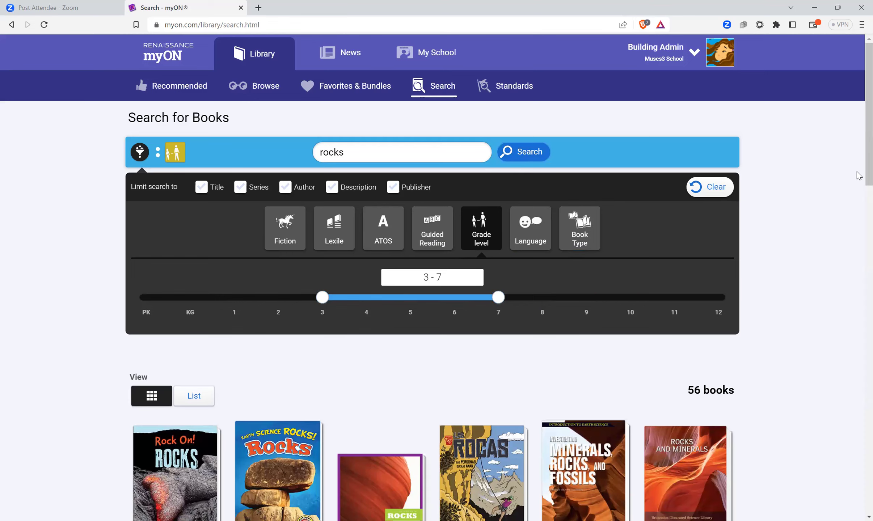
scroll(859, 181, down, 5)
scroll(858, 221, up, 5)
Step: Restrict the rocks search to Title and Description and rerun it, leaving 47 books
click(332, 188)
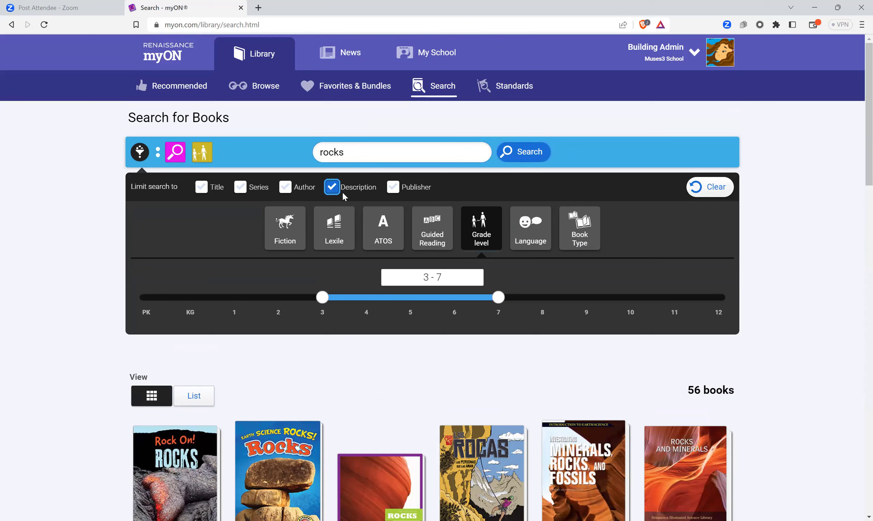
click(202, 187)
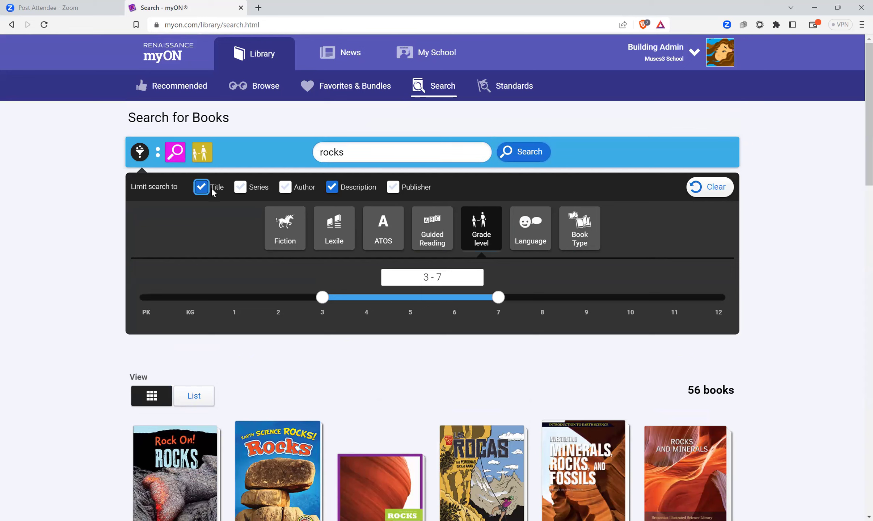
click(514, 154)
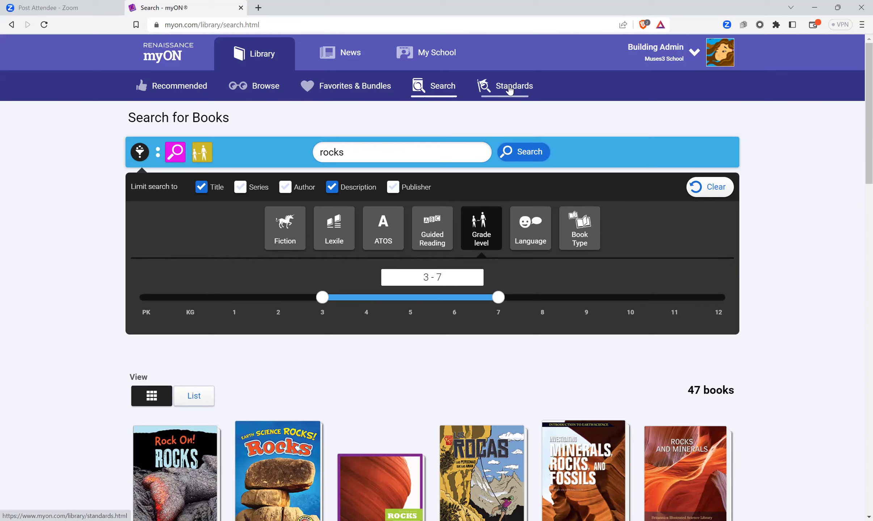
Step: On Standards, load TEKS Science 2017 Grade 5 (Adopted 2017) standards with their book counts
click(510, 88)
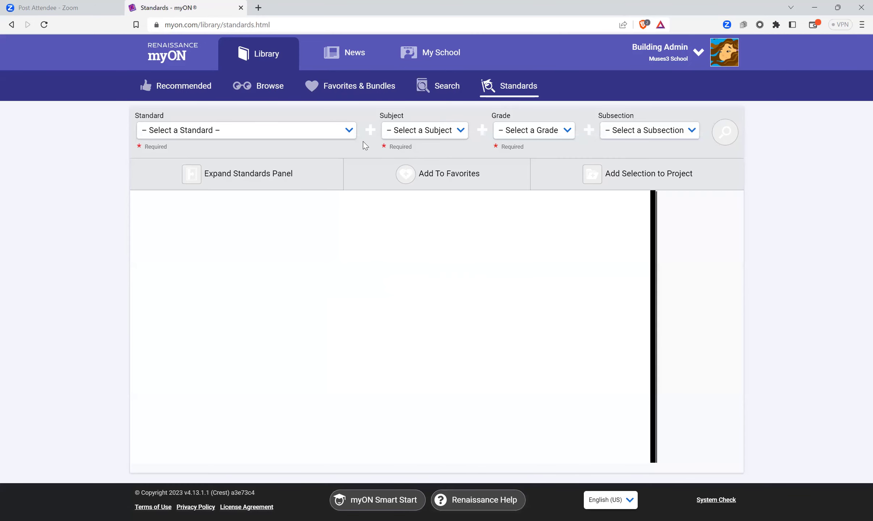
click(353, 132)
drag(362, 174, 374, 268)
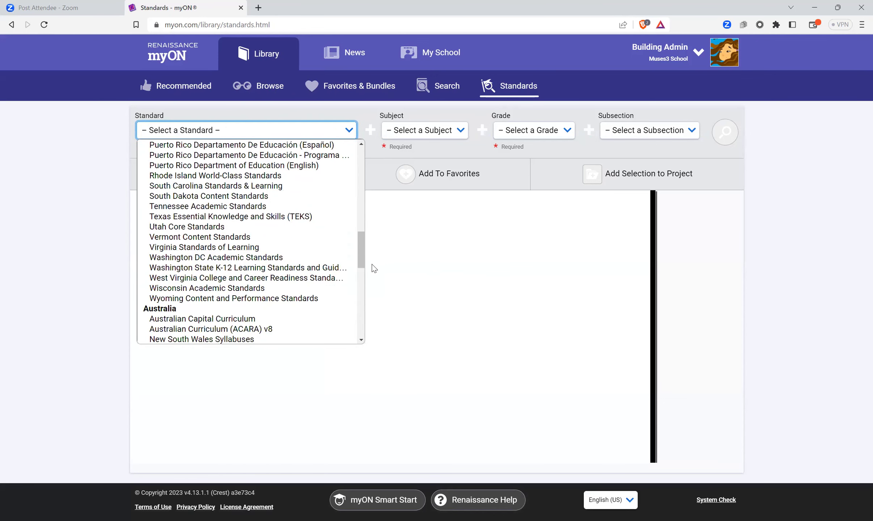
click(320, 217)
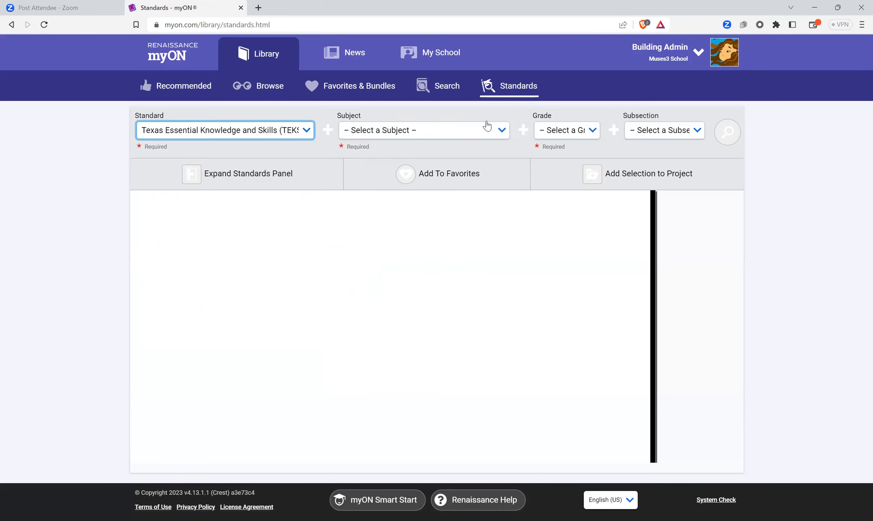
click(499, 135)
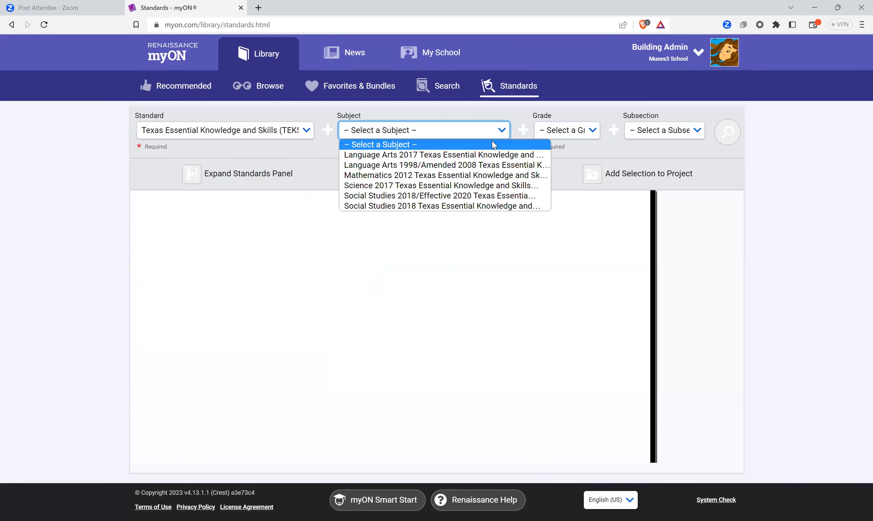
click(481, 185)
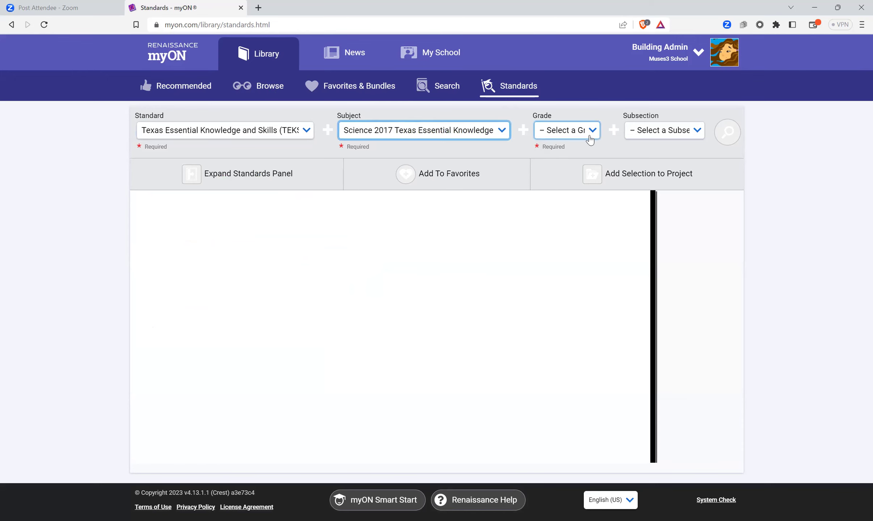
click(588, 135)
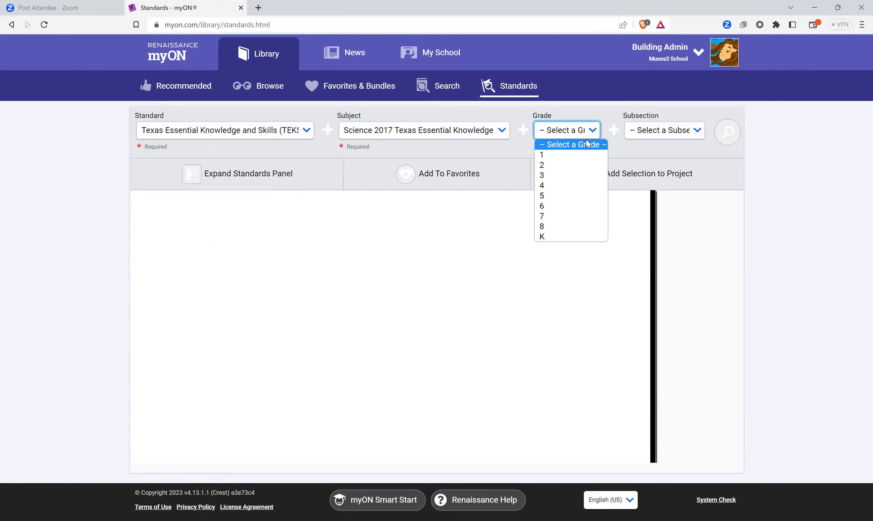
click(580, 196)
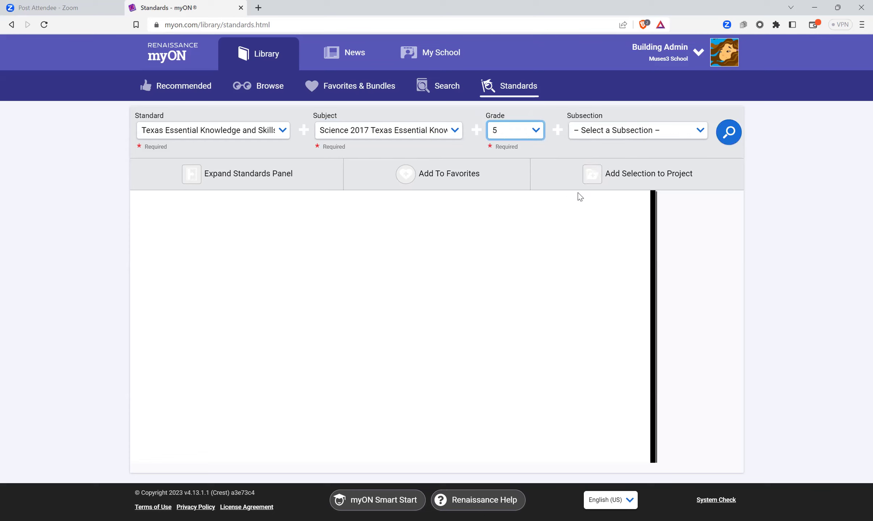
click(699, 133)
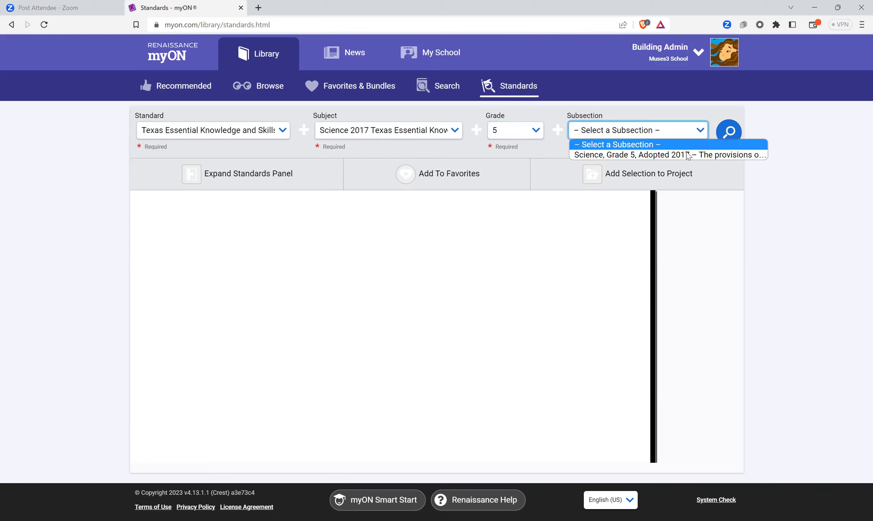
click(686, 156)
click(728, 135)
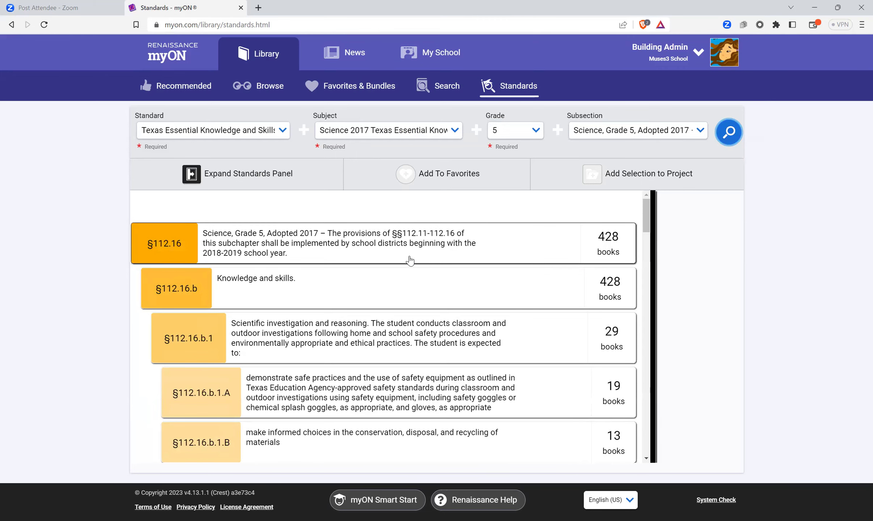
Step: Show the 16 books aligned to standard §112.16.b.2.D from the standards list
drag(646, 233, 651, 282)
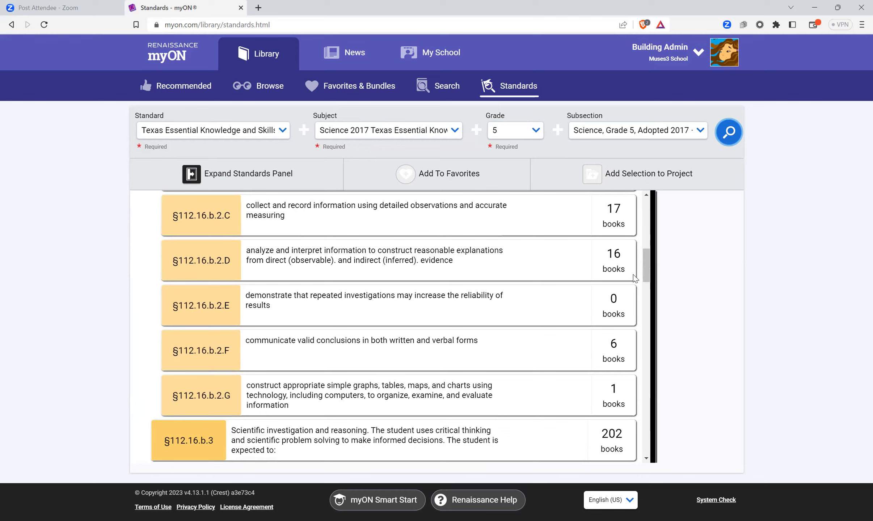
click(386, 260)
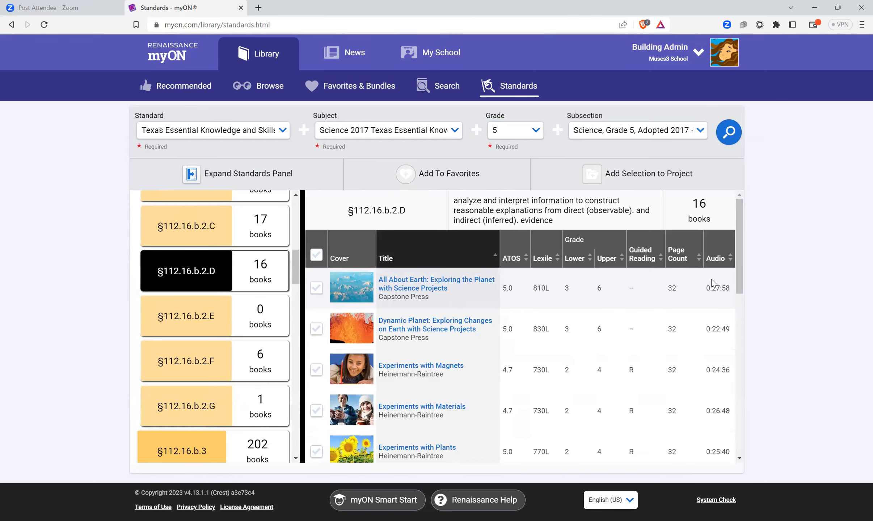
drag(738, 284, 738, 304)
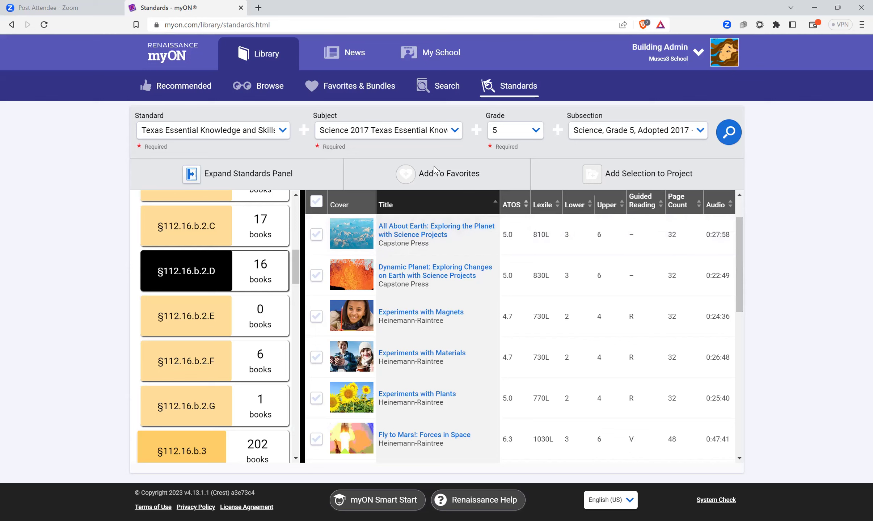
Step: Browse the Favorites & Bundles page, then bring up the May 12, 2023 myON News edition
click(367, 88)
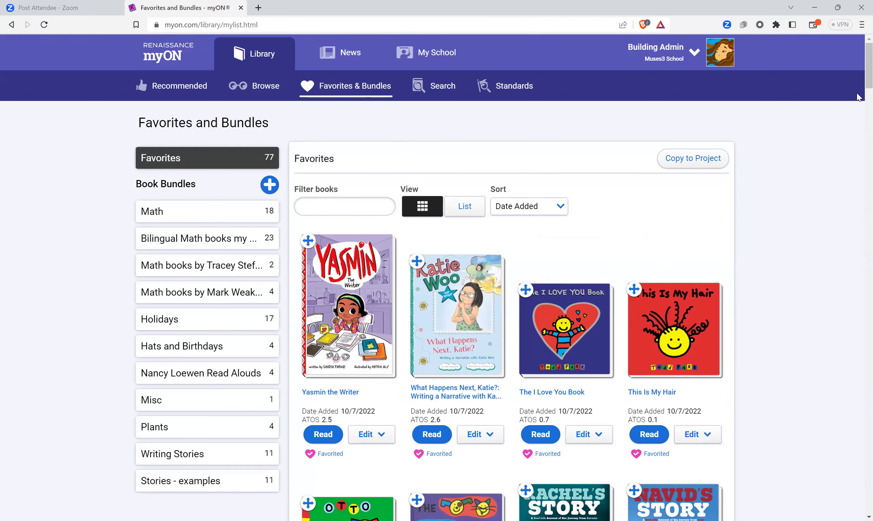
drag(858, 91, 858, 133)
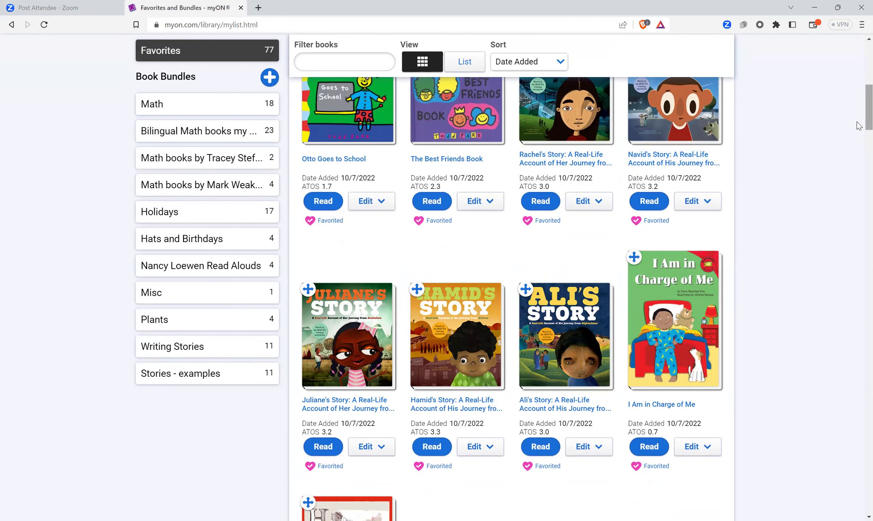
drag(867, 123, 865, 82)
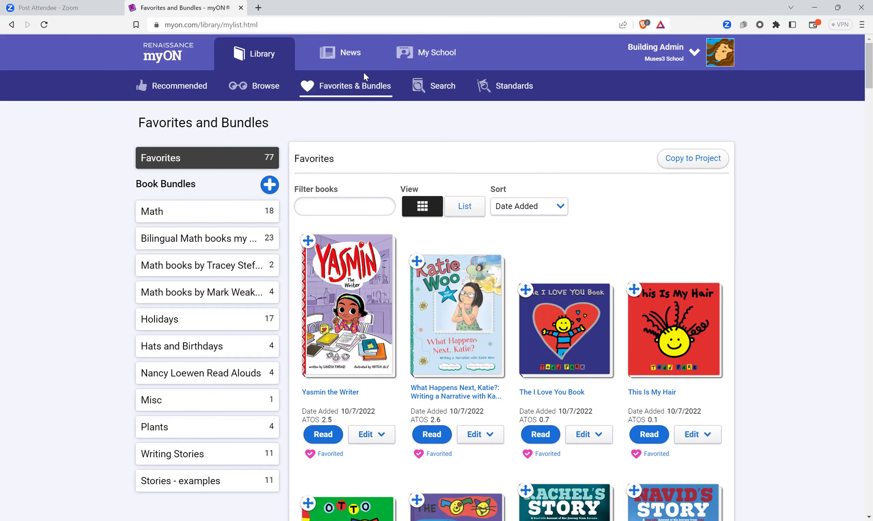
click(357, 58)
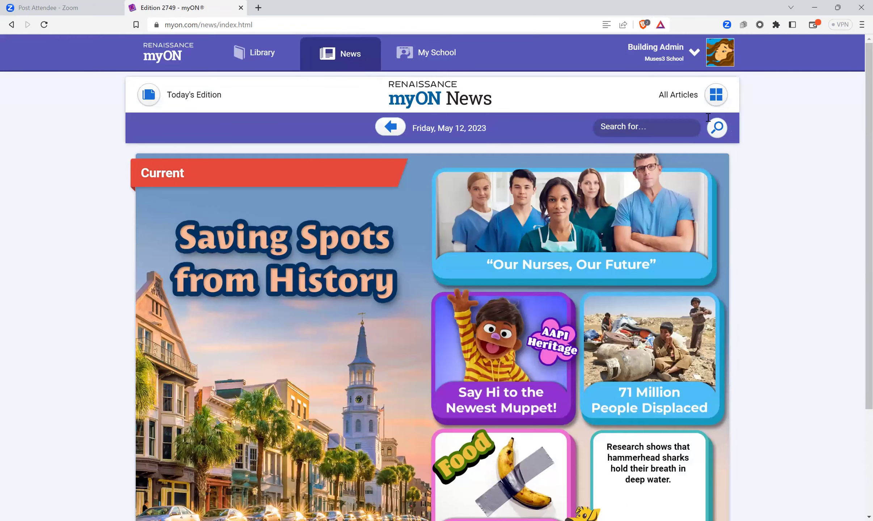
Step: Scroll the News front page through 'Our Nurses, Our Future', '71 Million People Displaced' and 'Wacky Week'
scroll(859, 122, down, 1)
scroll(858, 195, down, 3)
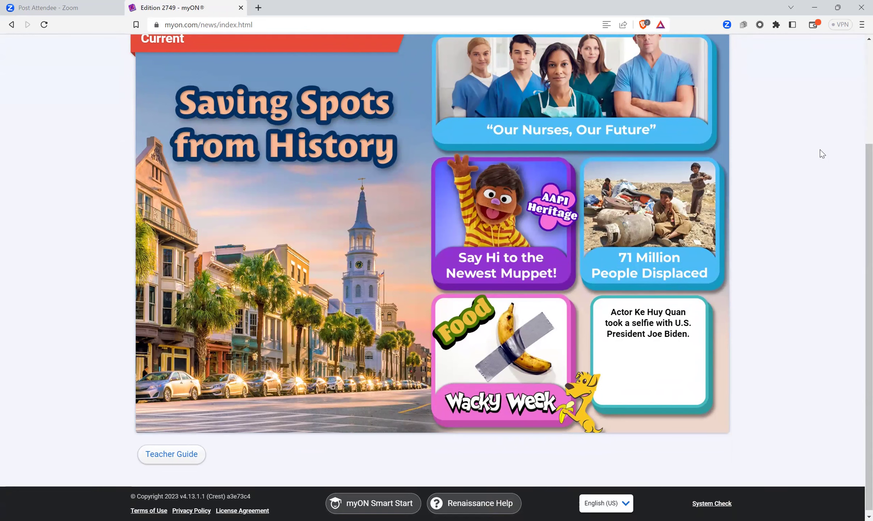
scroll(857, 168, up, 2)
scroll(851, 112, up, 1)
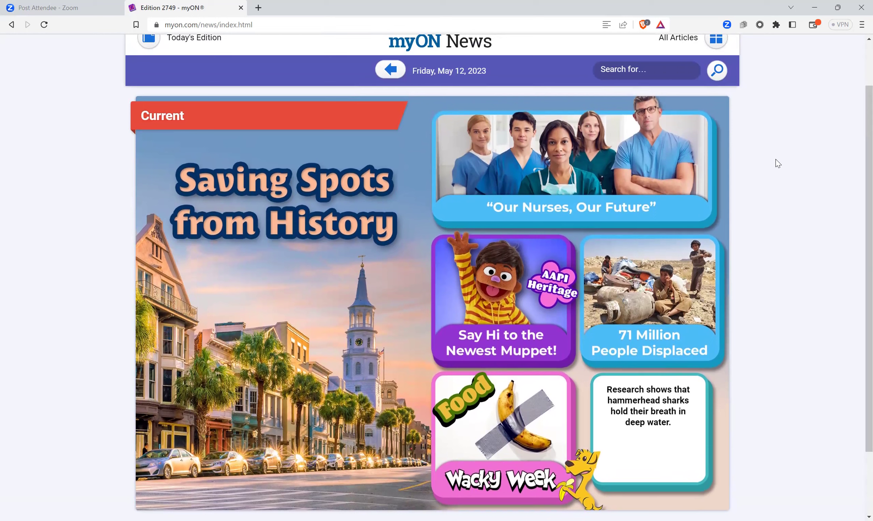
Step: Open the 'Our Nurses, Our Future' article and expand its English language dropdown
click(624, 172)
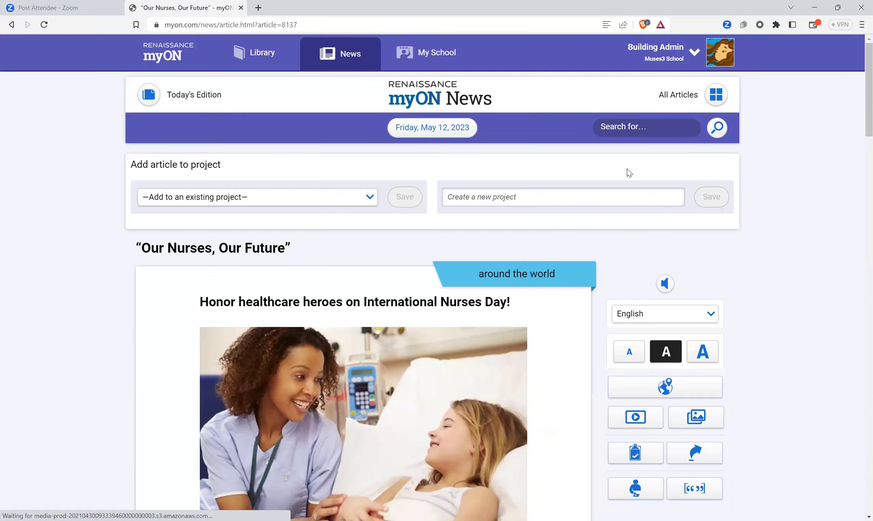
scroll(859, 130, down, 2)
scroll(859, 141, down, 1)
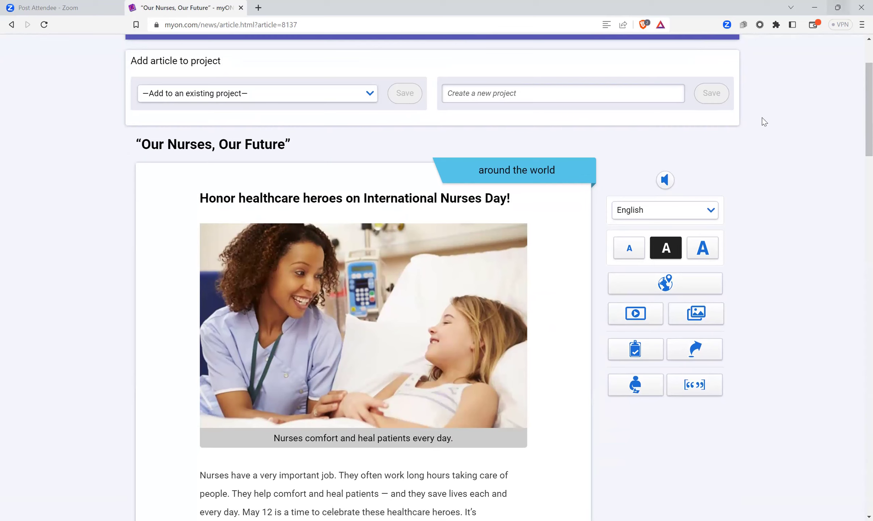
click(711, 211)
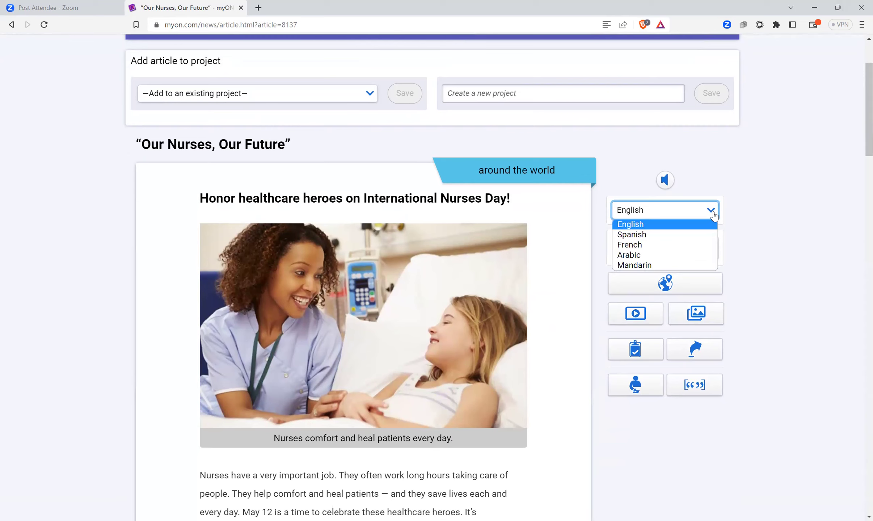
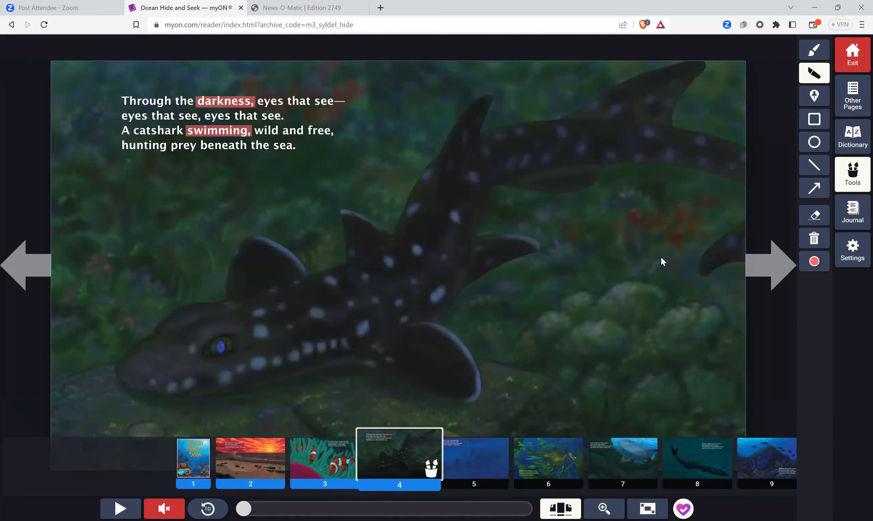
Step: Exit the book, open the May 12, 2023 myON News edition and show the footer's language list
click(854, 61)
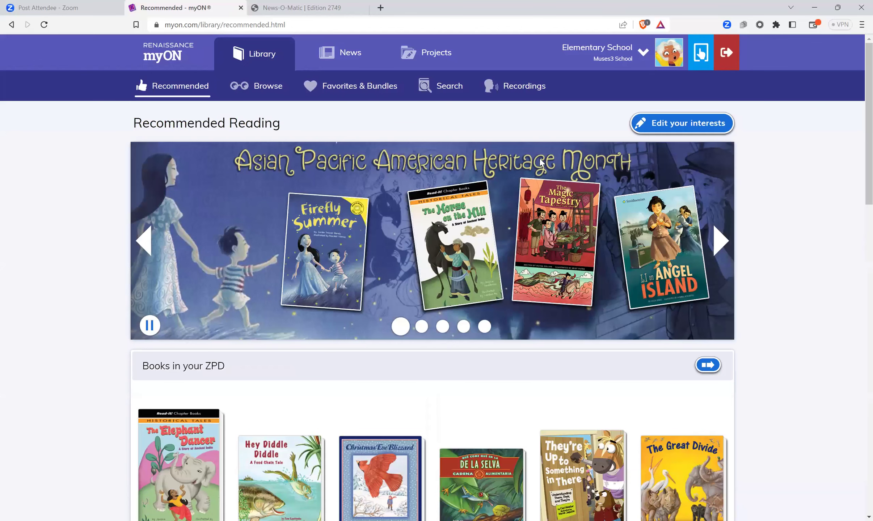
click(350, 52)
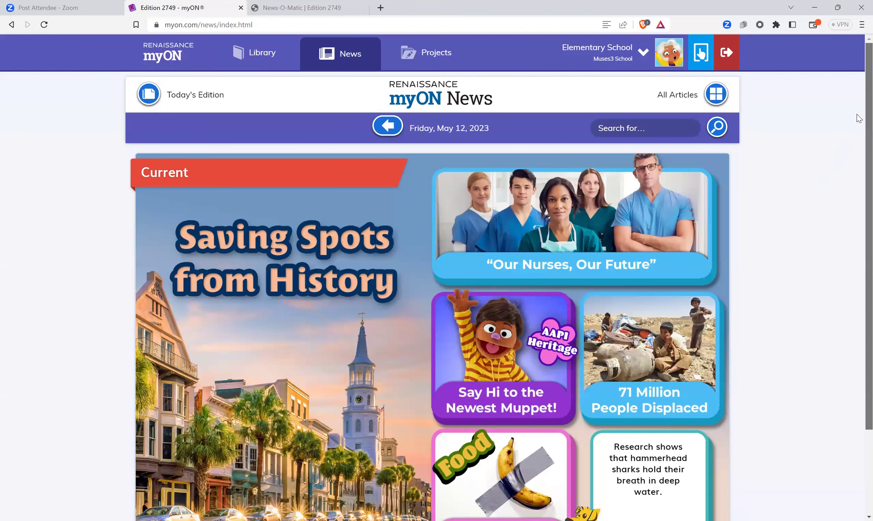
scroll(857, 117, down, 3)
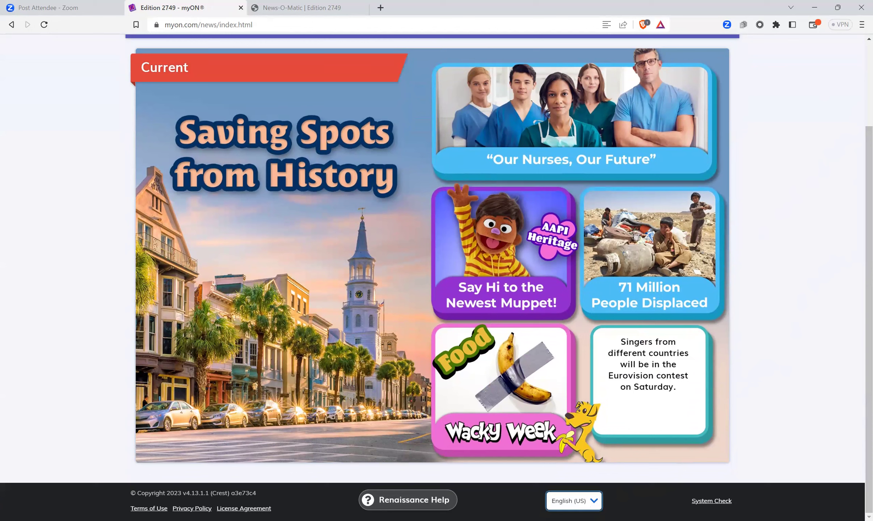
click(592, 505)
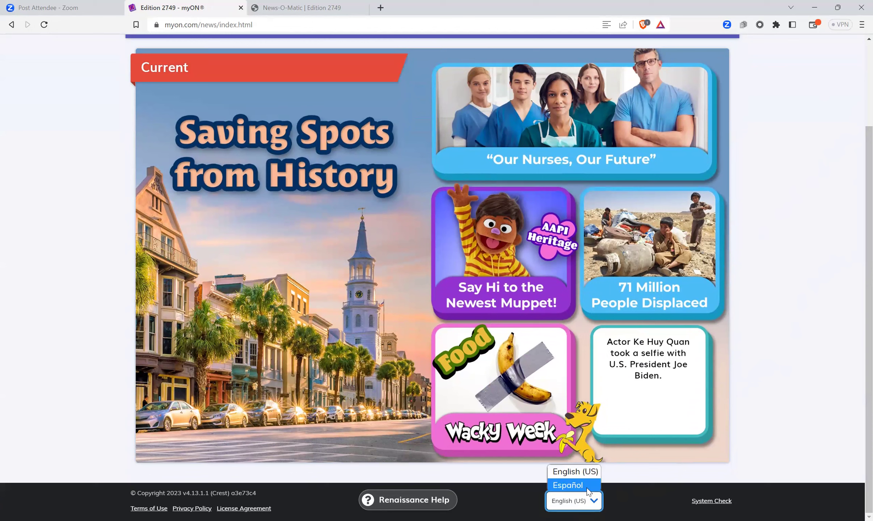
Step: Switch the interface to Español and open the library's Buscar libros page
click(587, 488)
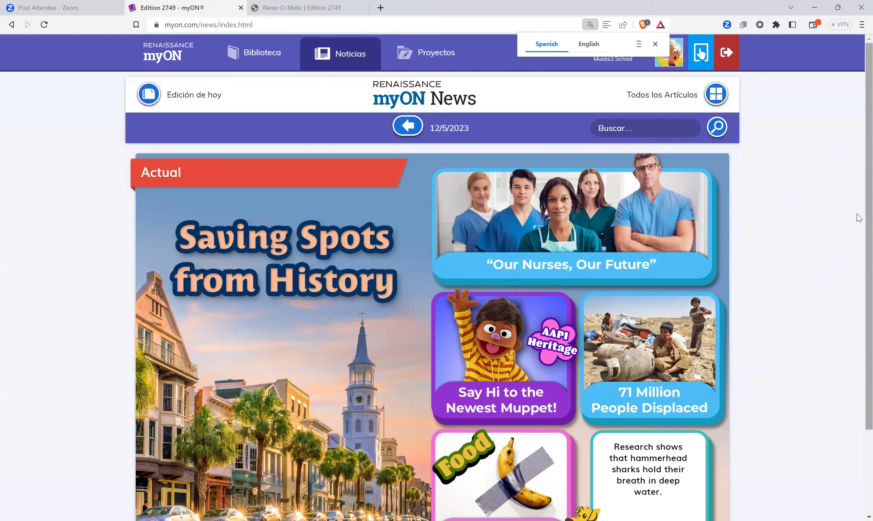
click(252, 55)
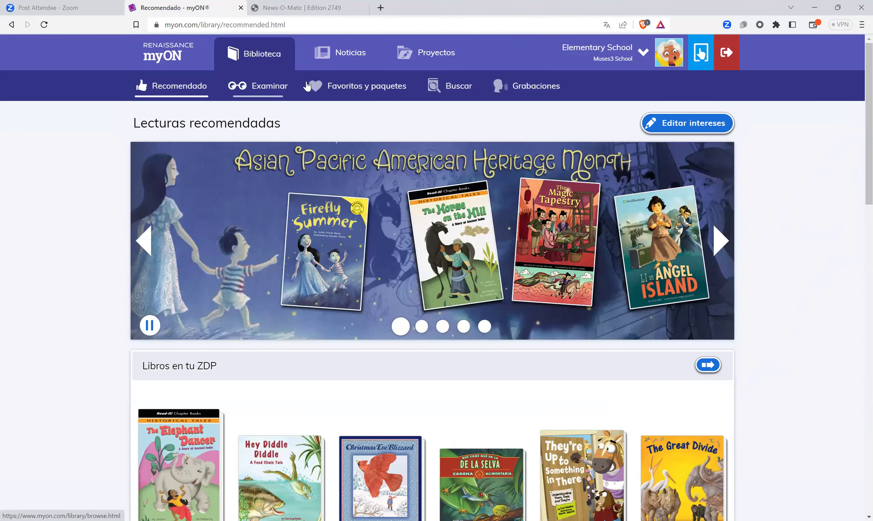
click(458, 87)
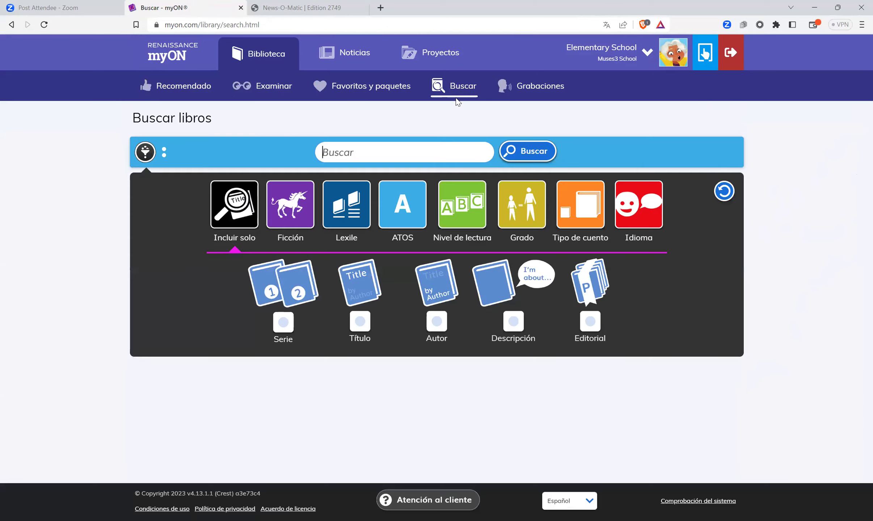
Step: Search for 'fami', replace it with 'familia', and scroll through the 28 results
click(388, 153)
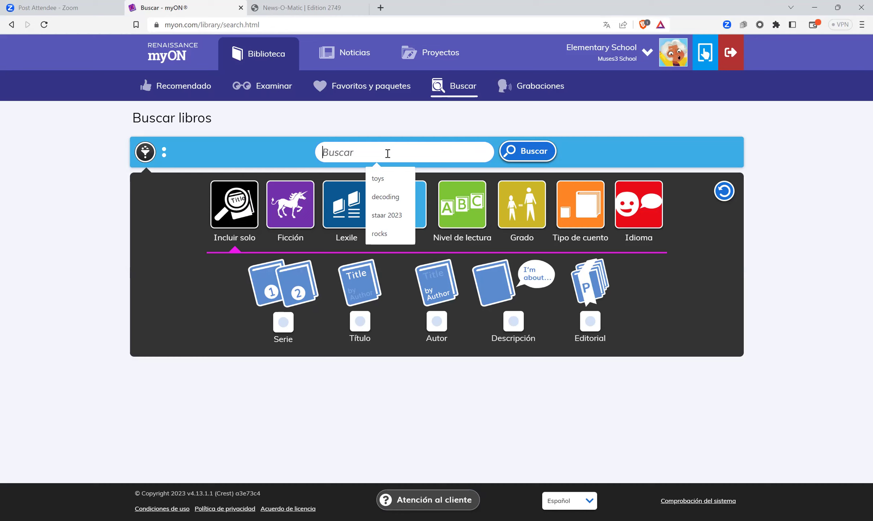
text(fami)
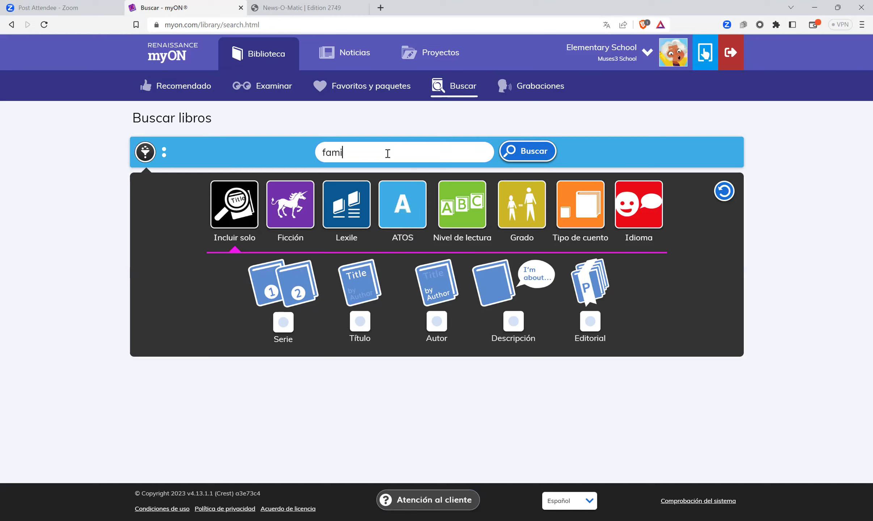
click(531, 155)
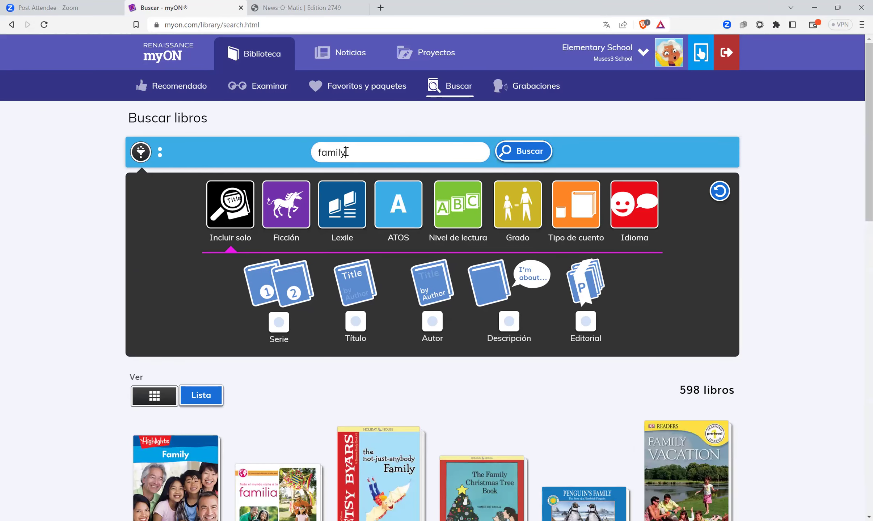
drag(346, 152, 312, 152)
text(familia)
click(522, 154)
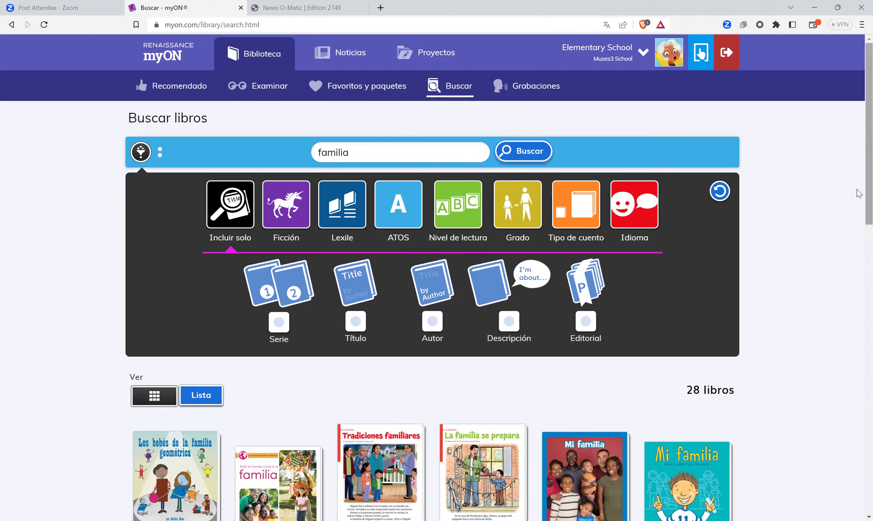
scroll(857, 191, down, 5)
scroll(858, 330, down, 3)
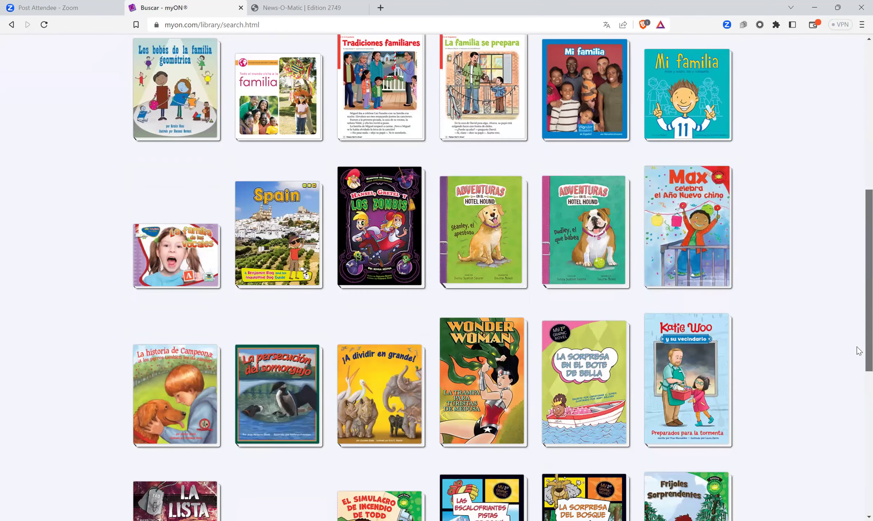
scroll(859, 330, up, 9)
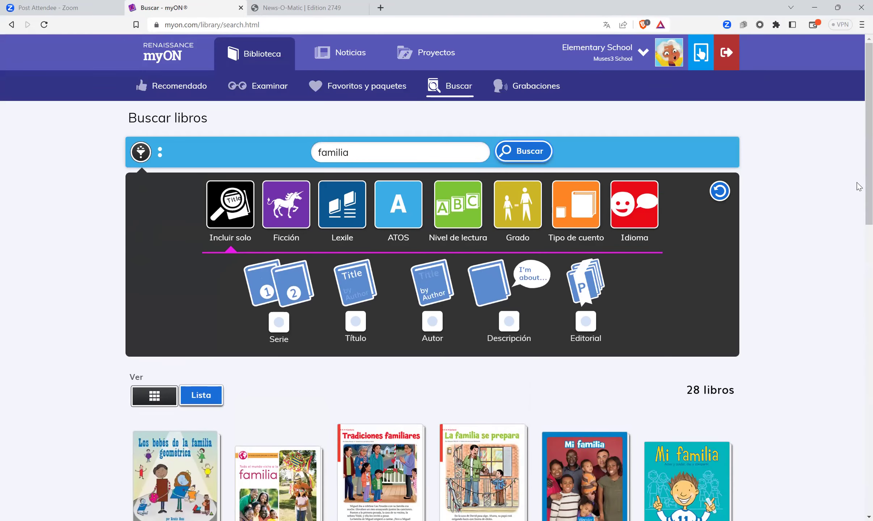
scroll(857, 192, down, 10)
scroll(859, 500, down, 4)
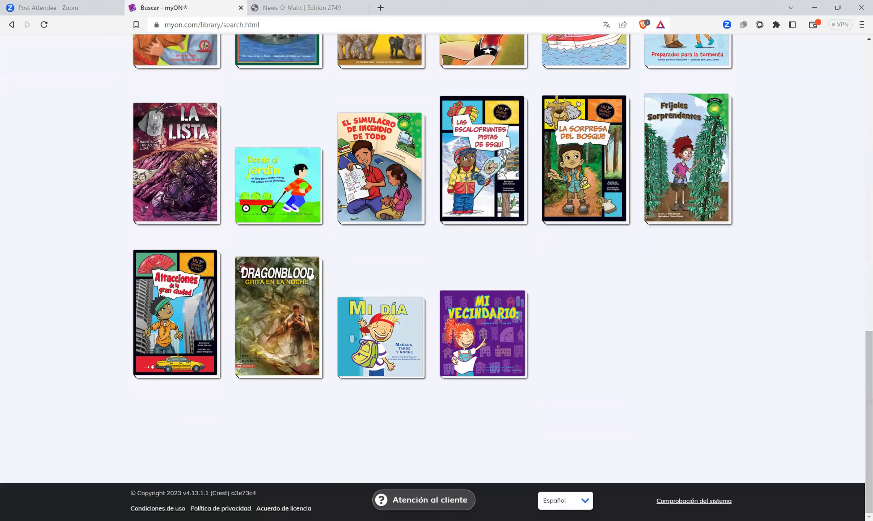
Step: Switch the interface to English (US) and toggle the Search for Books filter options off and on
click(585, 493)
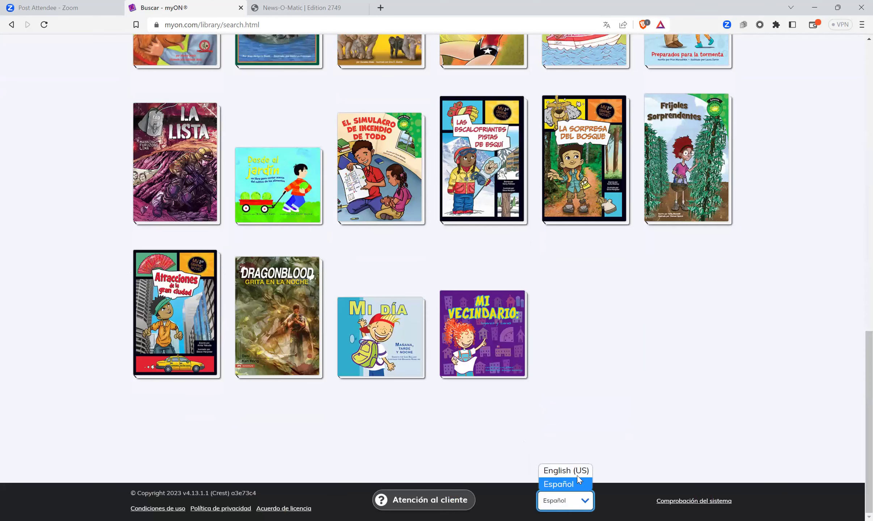
click(573, 471)
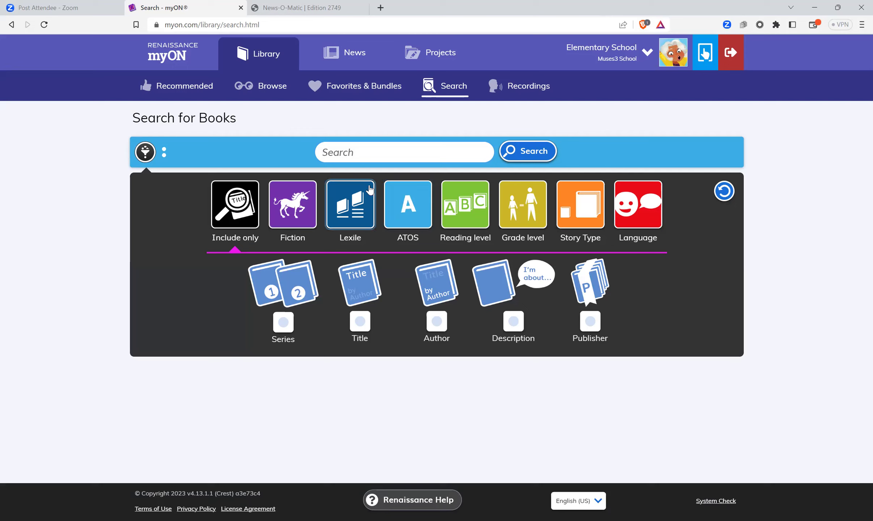
click(145, 153)
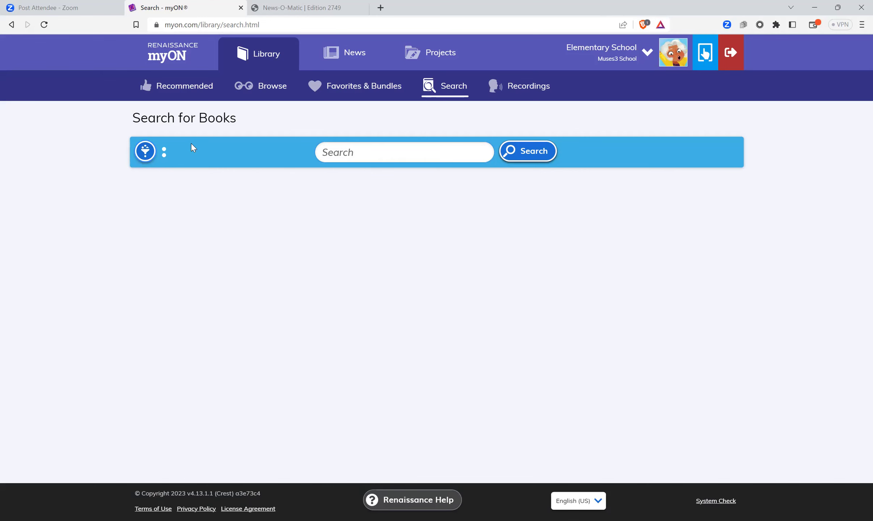
click(145, 152)
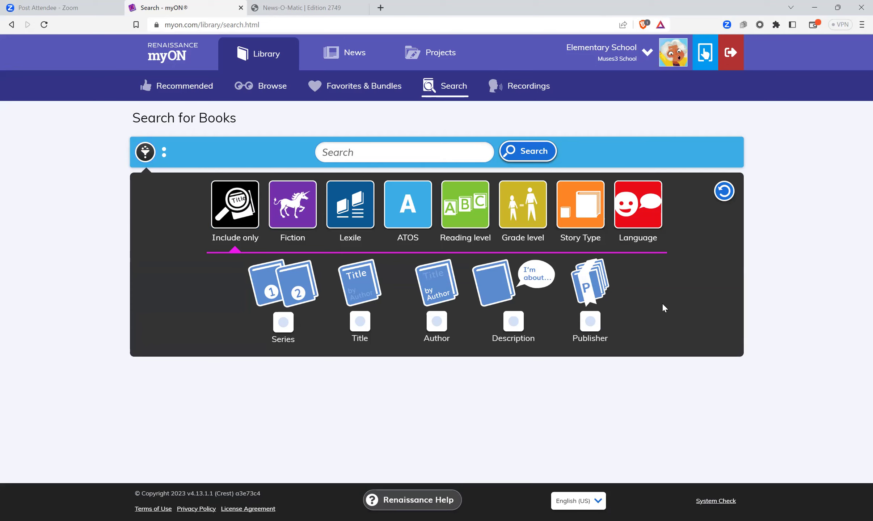
Step: Open the empty Assigned Projects page and briefly open the student account menu
click(440, 54)
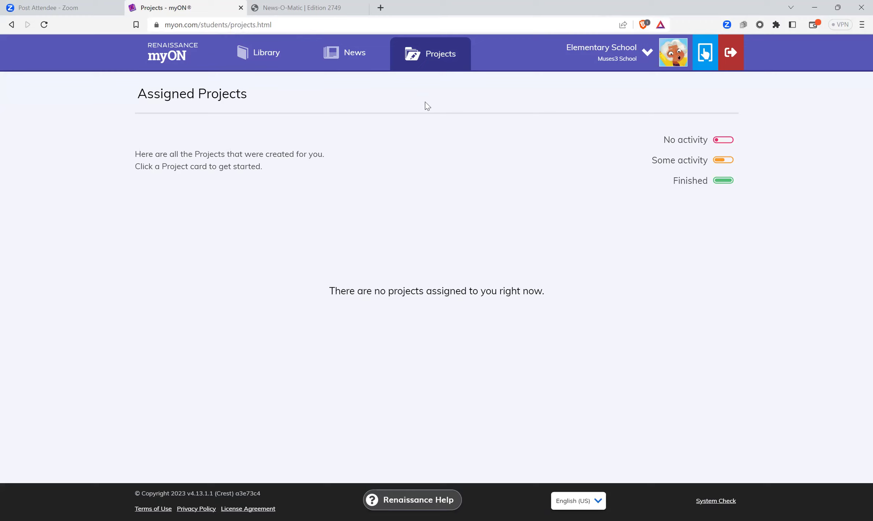
click(643, 57)
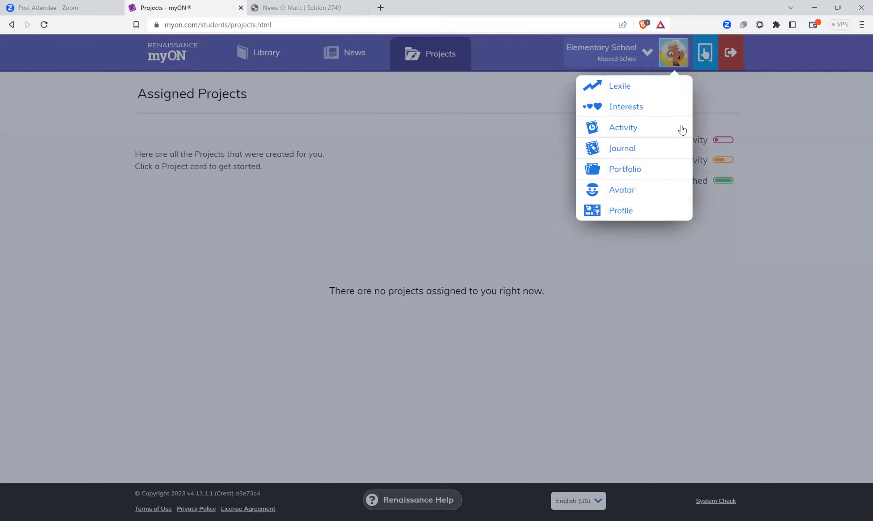
click(817, 95)
Step: Log out, then sign in with the middle school demo student's username and password
click(730, 53)
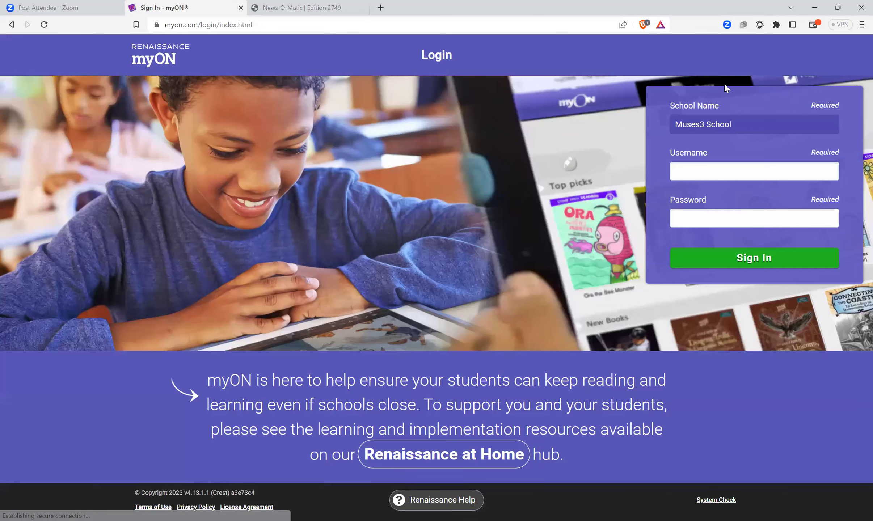
click(722, 167)
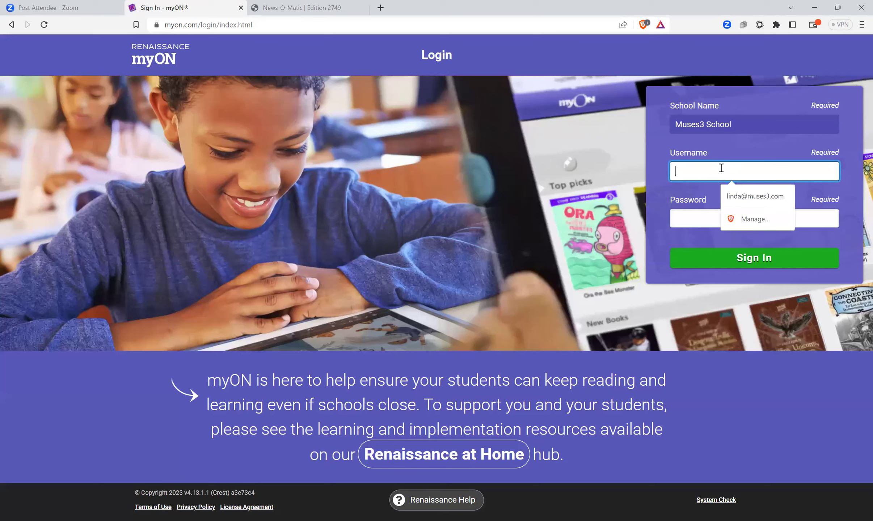
text(demoms)
click(717, 219)
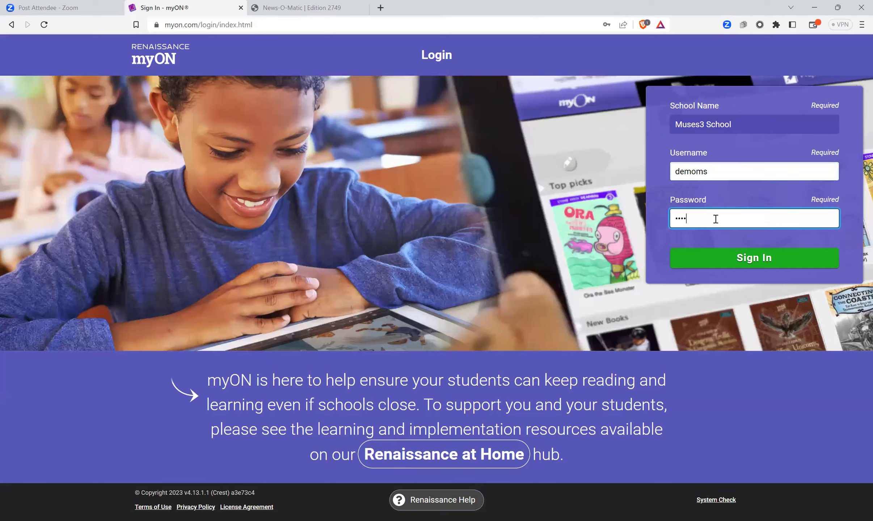
click(729, 255)
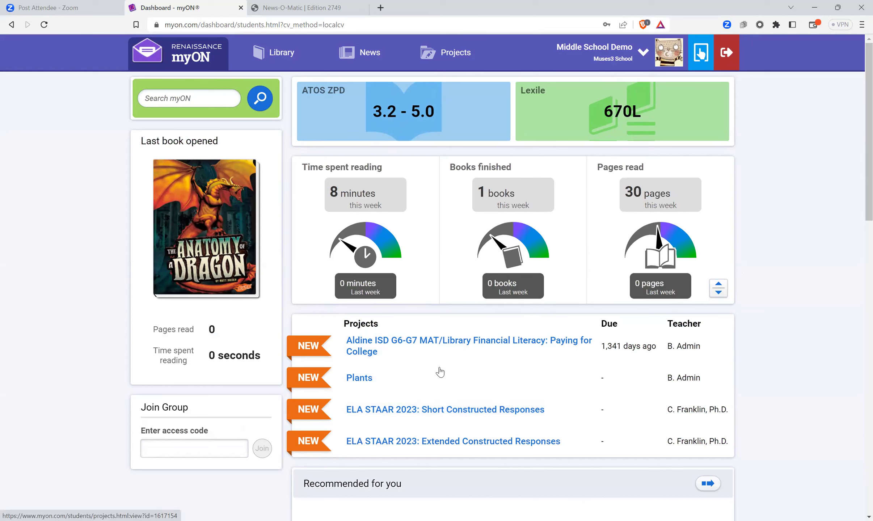
Step: Browse the library and myON News, opening the 'Our Nurses, Our Future' article
click(261, 54)
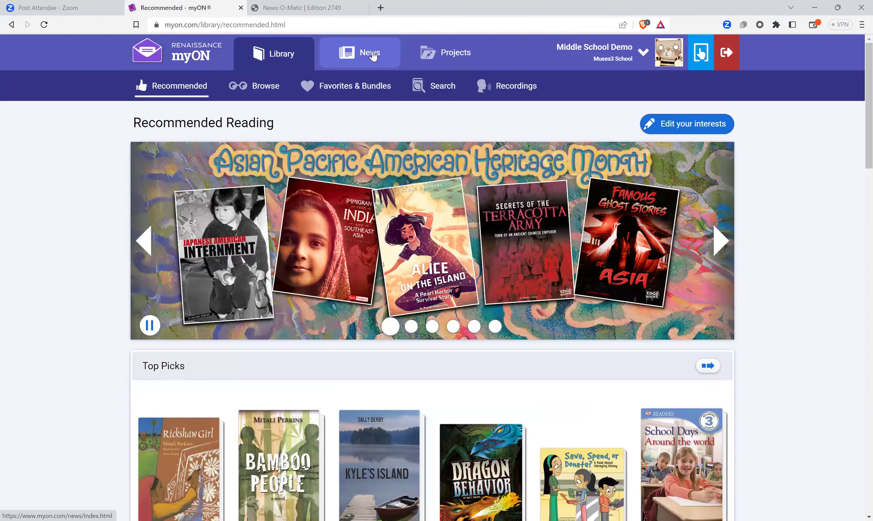
click(373, 54)
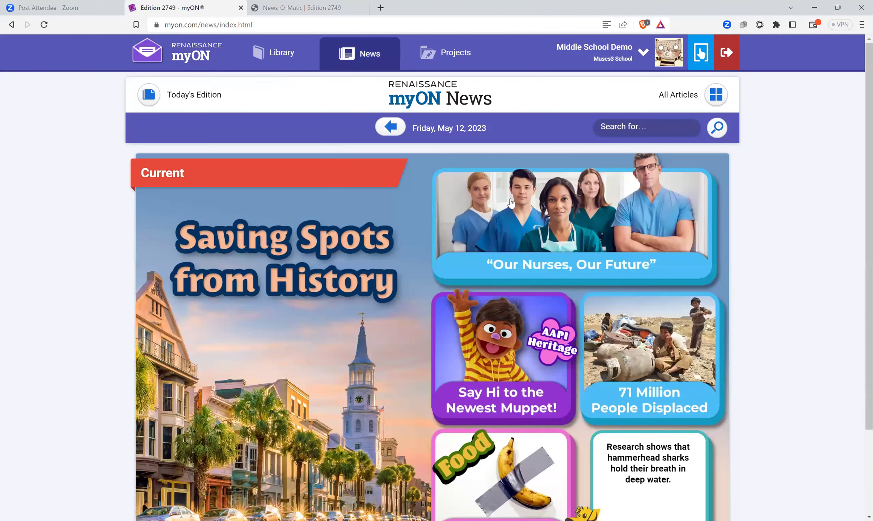
click(513, 201)
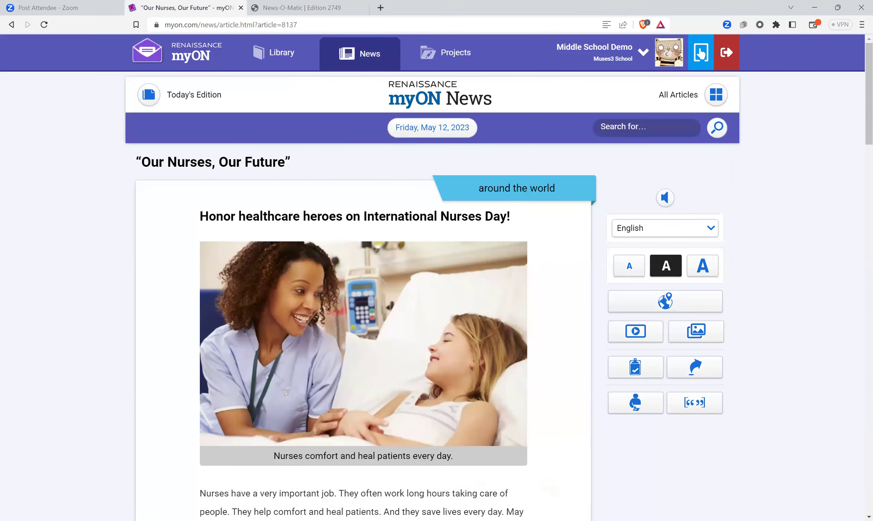
Step: Open the ELA STAAR 2023: Short Constructed Responses project from the Projects page
click(450, 53)
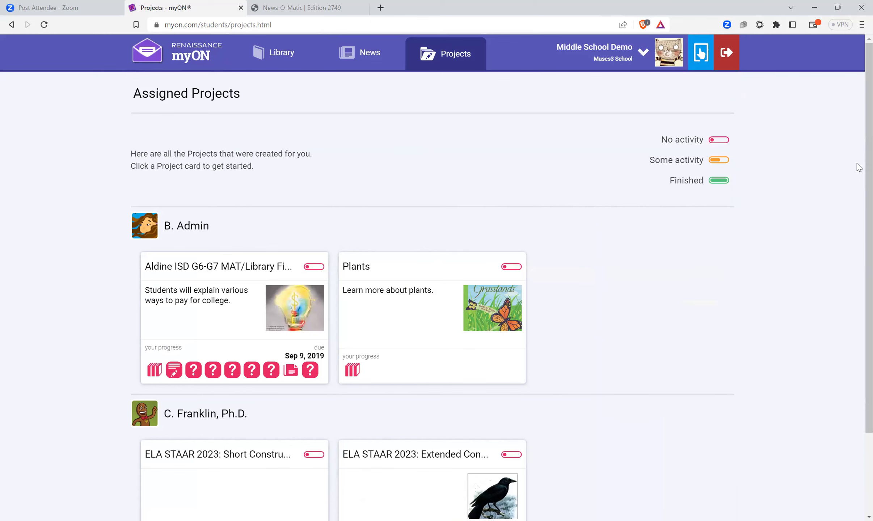
scroll(857, 166, down, 3)
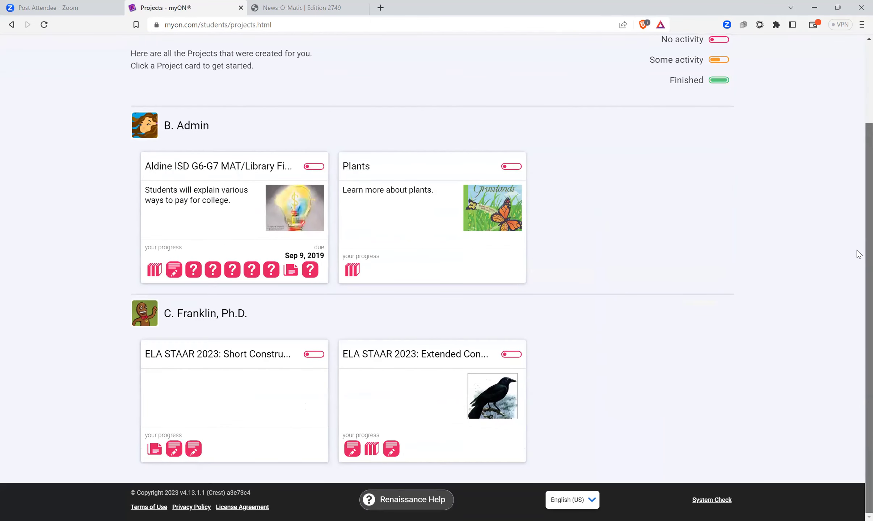
click(248, 358)
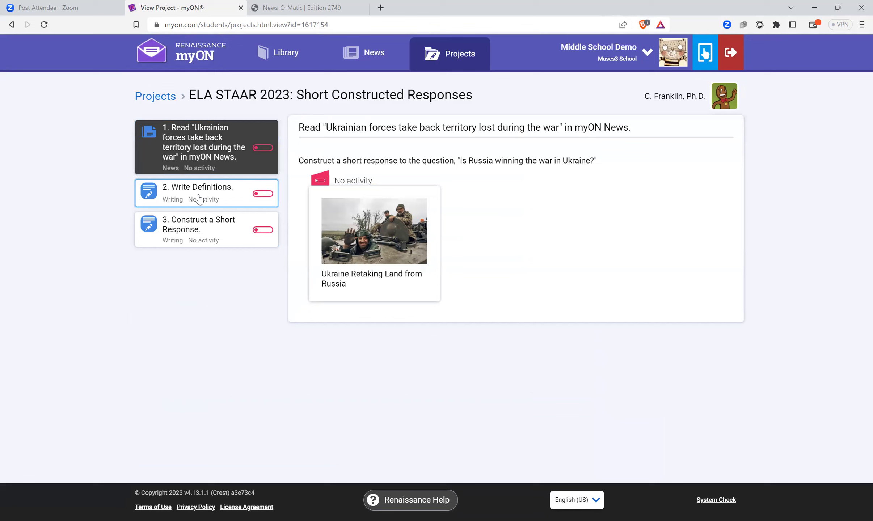
Step: View the Write Definitions and Construct a Short Response steps, dismiss Great Reading, and log out
click(220, 190)
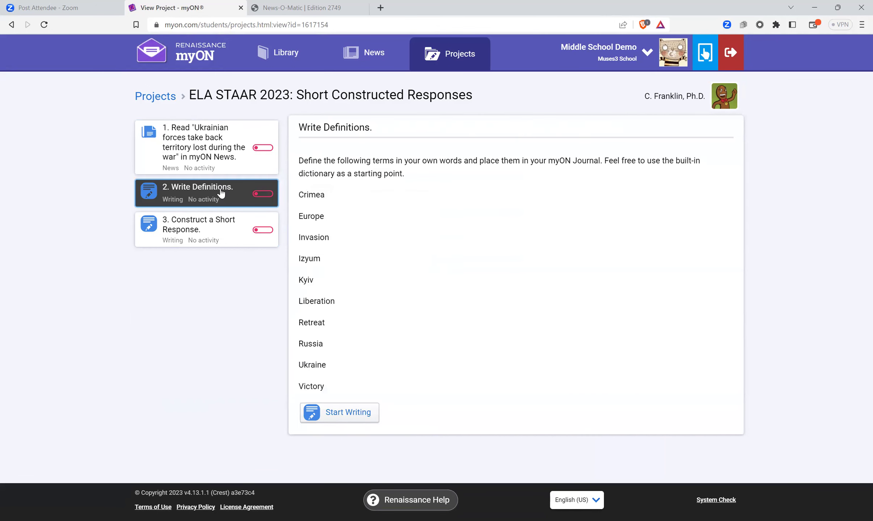
click(221, 228)
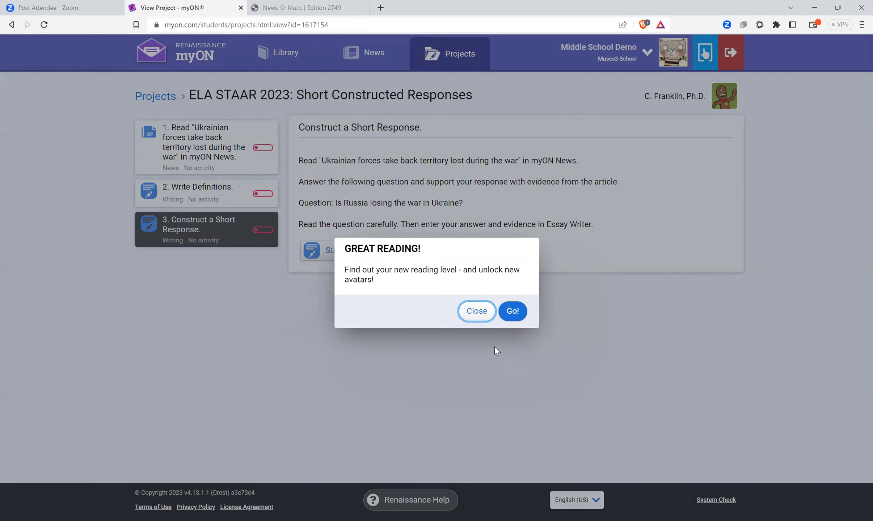
click(474, 312)
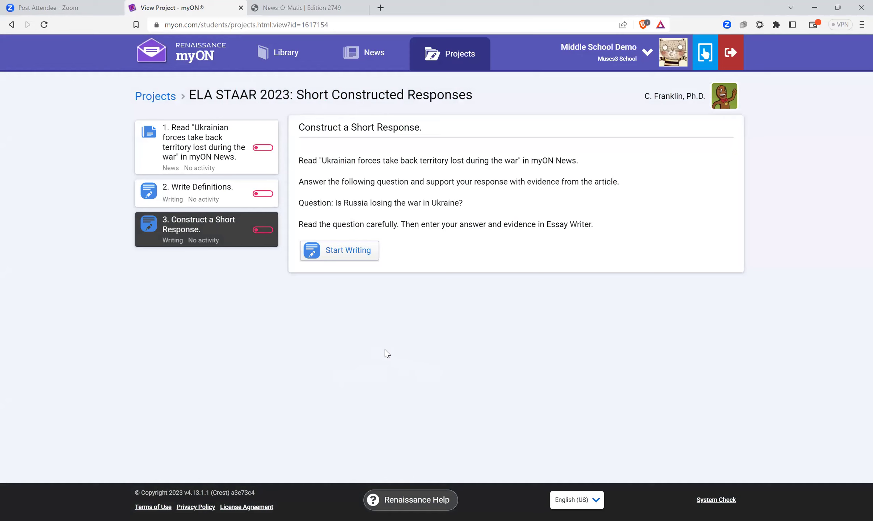
click(731, 54)
click(686, 175)
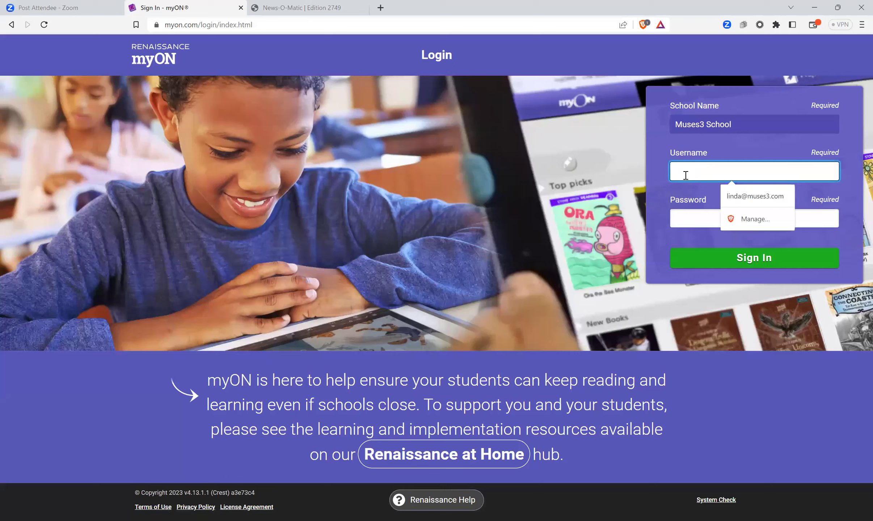
Step: Sign in with the high school demo student's credentials and scroll the 1300L Lexile dashboard
text(dem)
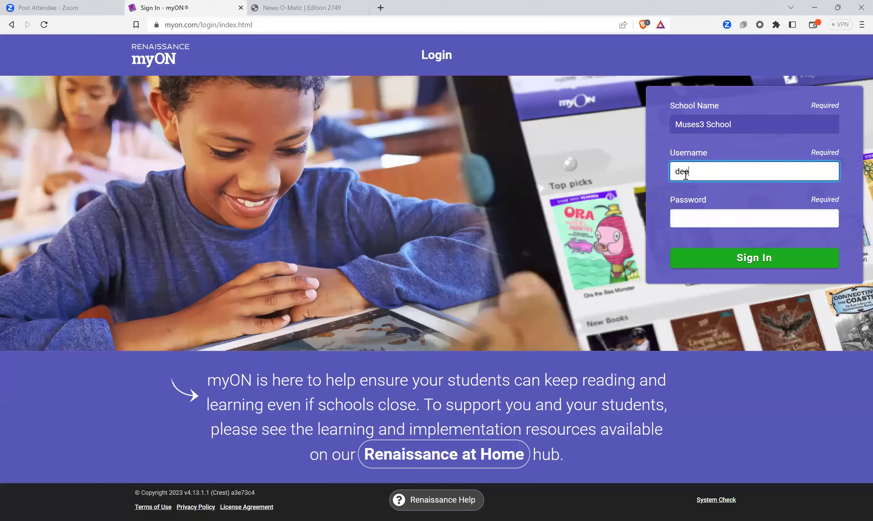
text(ohs)
click(690, 219)
text(d•••••••)
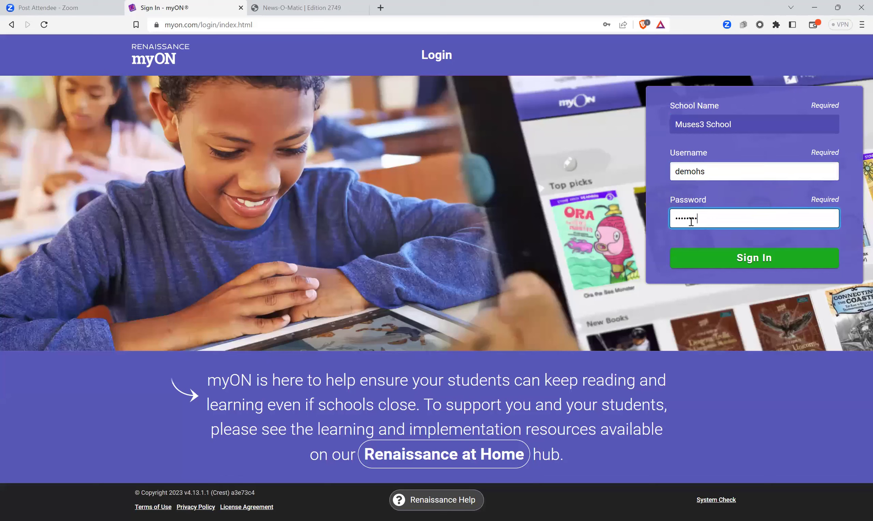
click(723, 254)
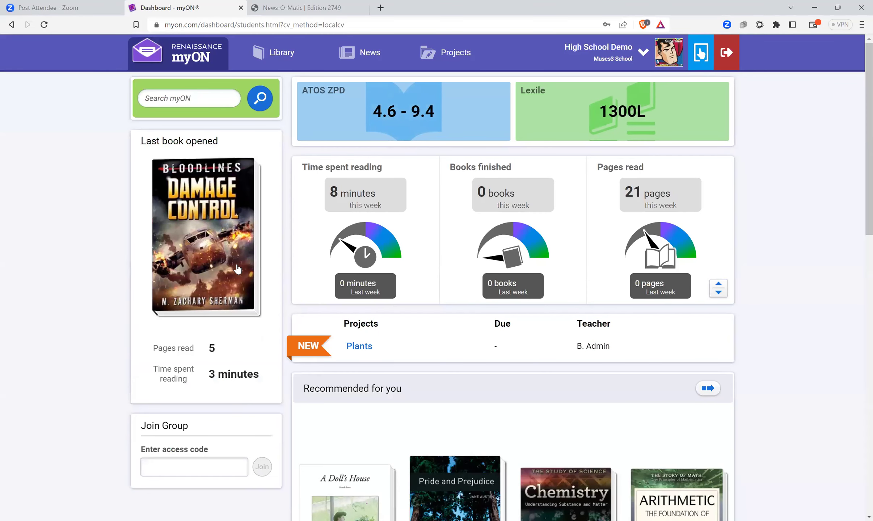
scroll(858, 218, down, 3)
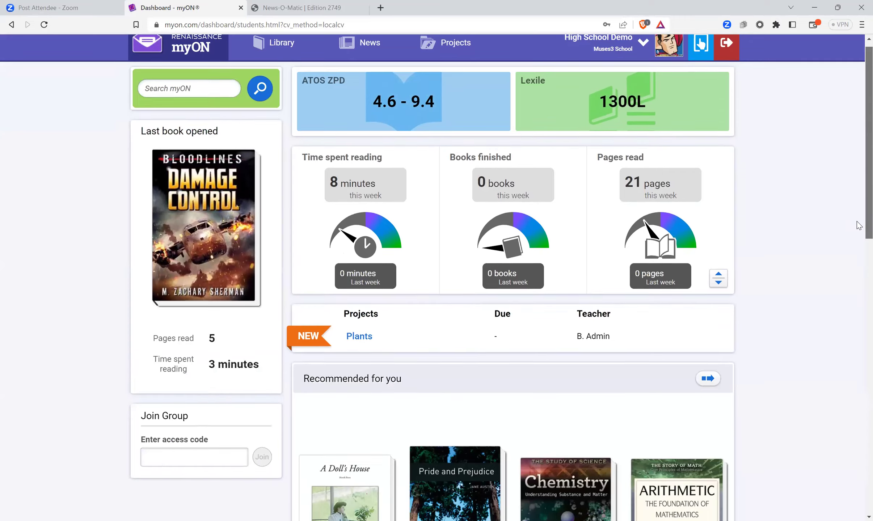
scroll(859, 264, down, 5)
scroll(858, 301, up, 1)
scroll(858, 289, up, 2)
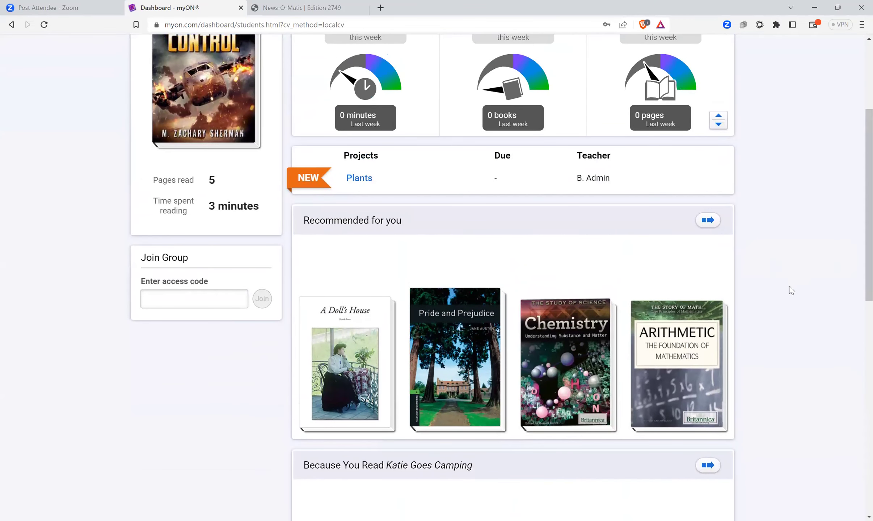
scroll(858, 279, up, 5)
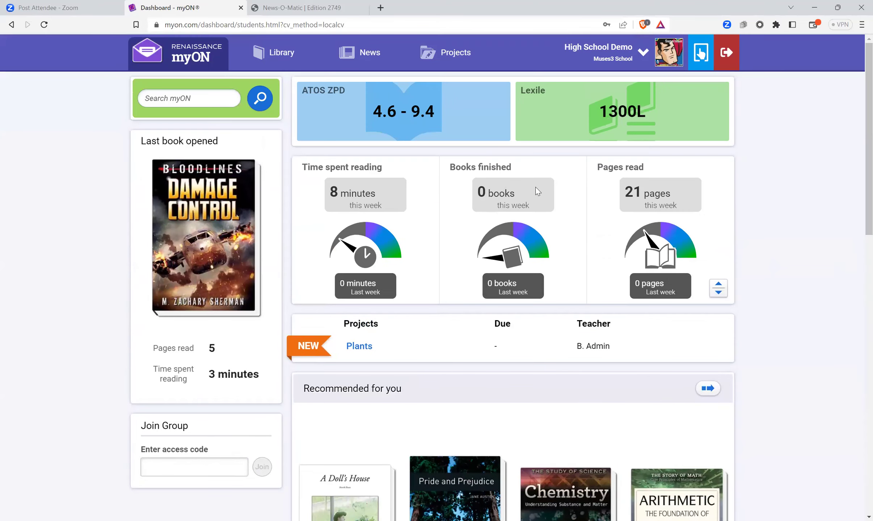
Step: Open the Library and scroll through Top Picks, Books in your ZPD and other rows
click(288, 58)
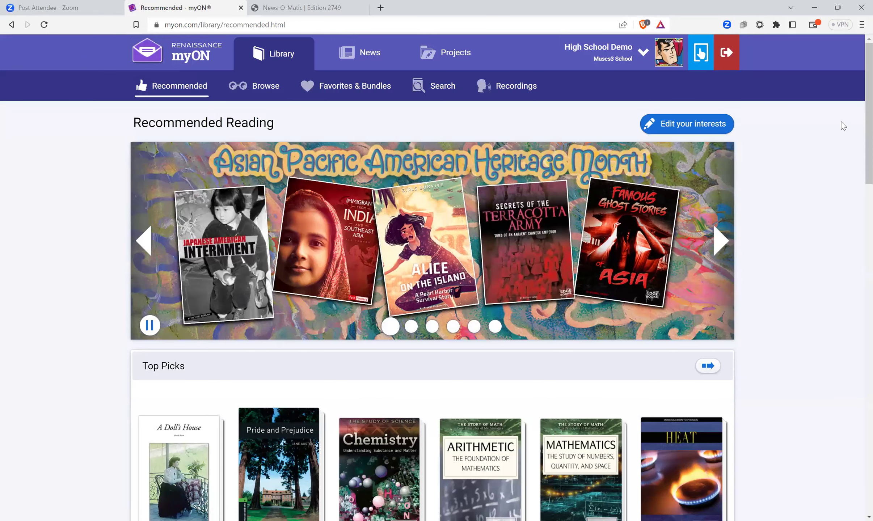
scroll(858, 141, down, 7)
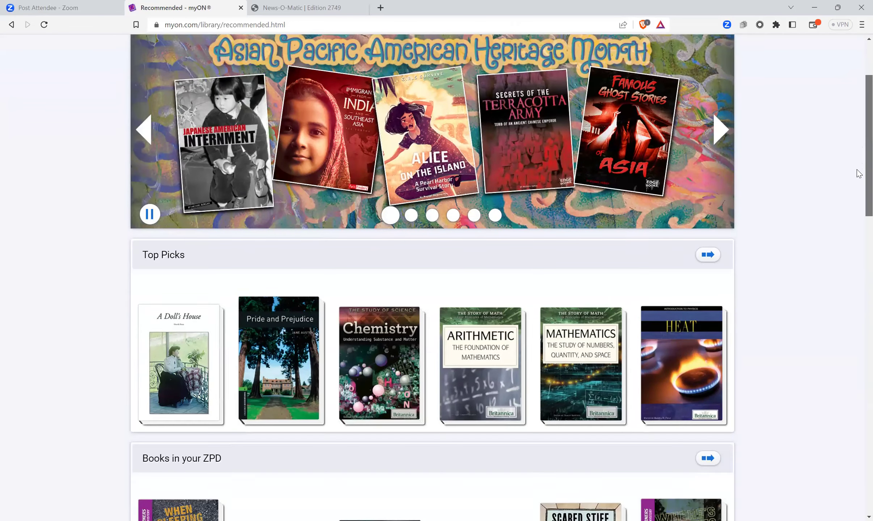
scroll(859, 218, down, 7)
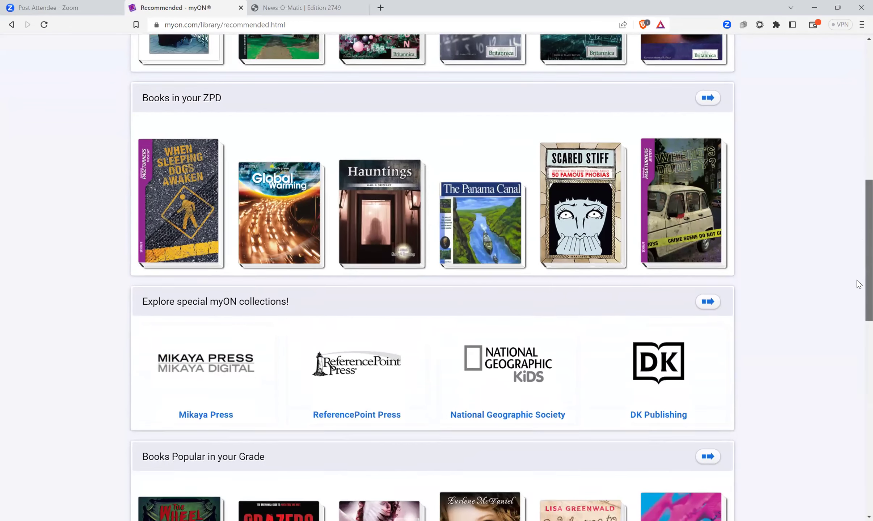
scroll(859, 310, down, 9)
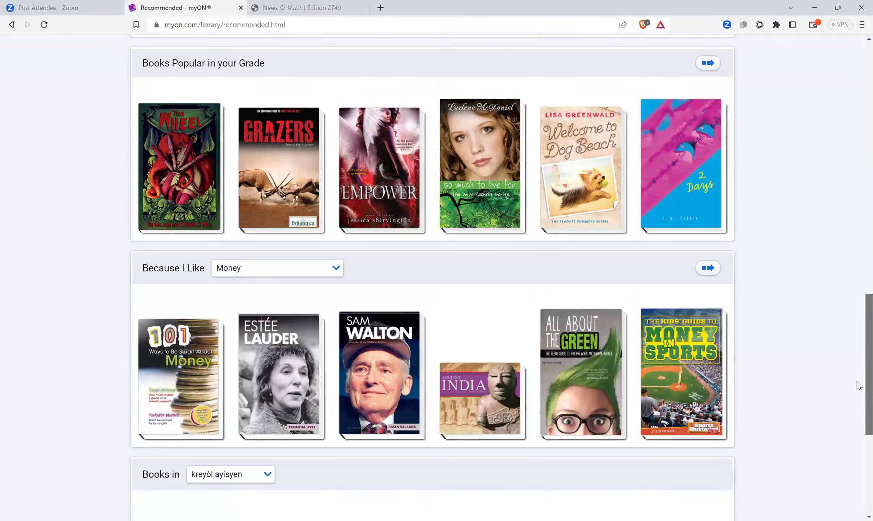
scroll(860, 326, up, 20)
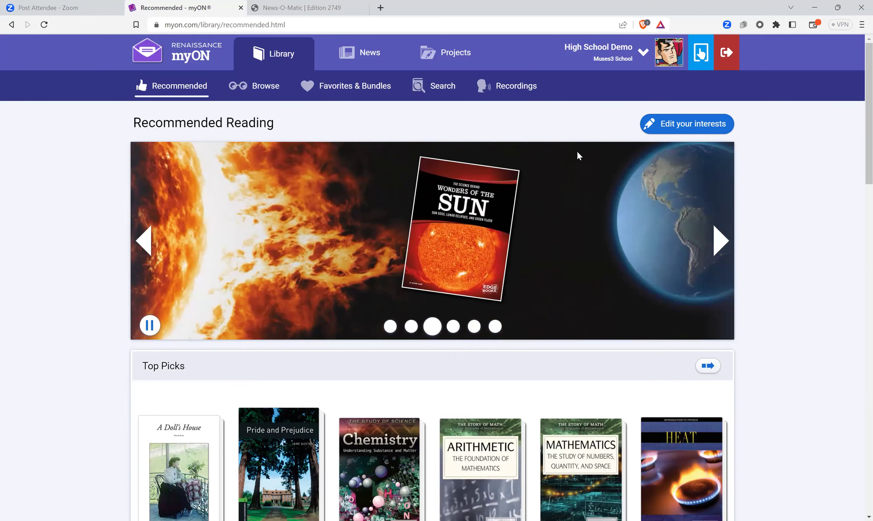
Step: Log out of the student account and enter the building administrator's username and password
click(730, 58)
click(719, 171)
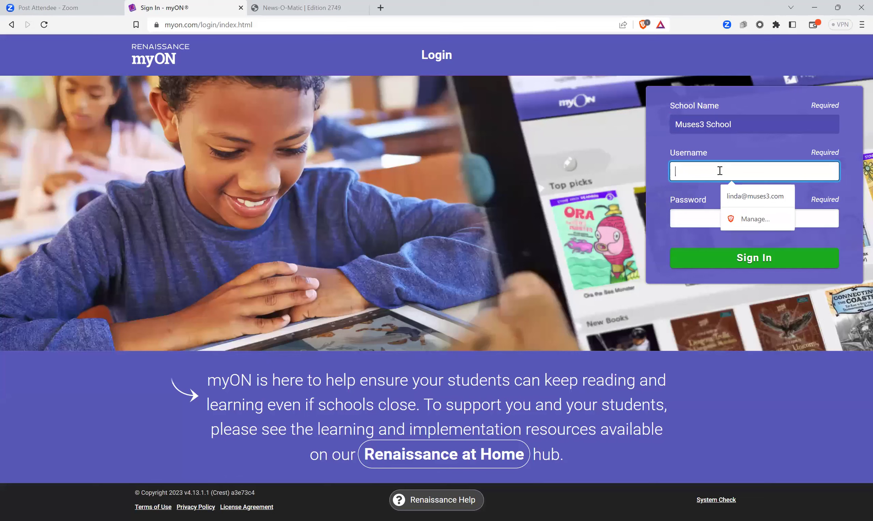
text(lindabadmin)
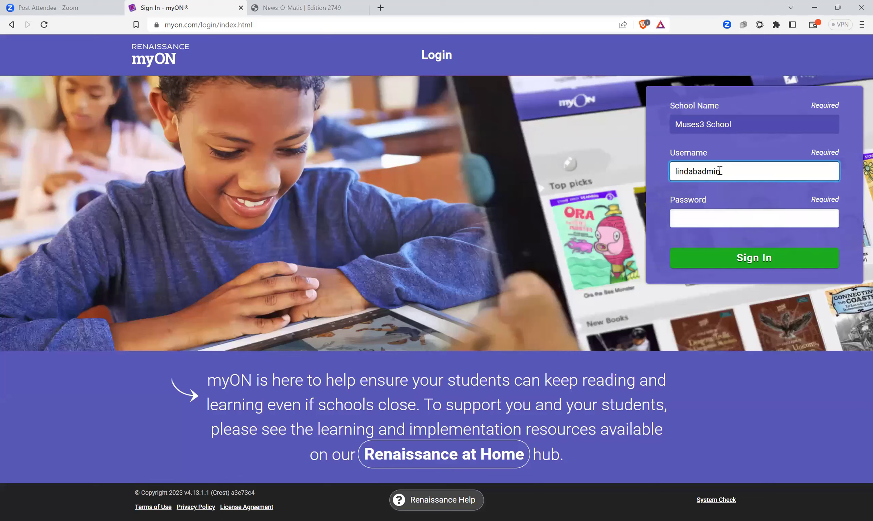
click(691, 217)
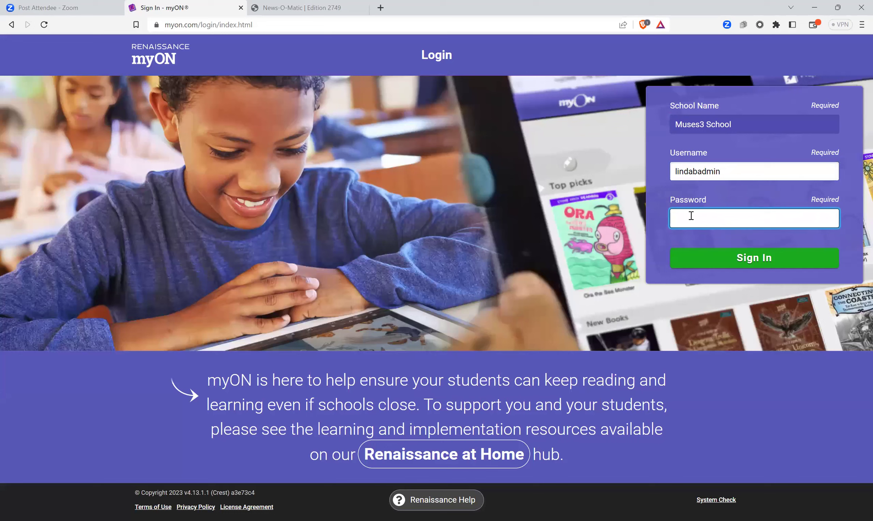
text(•••••••••)
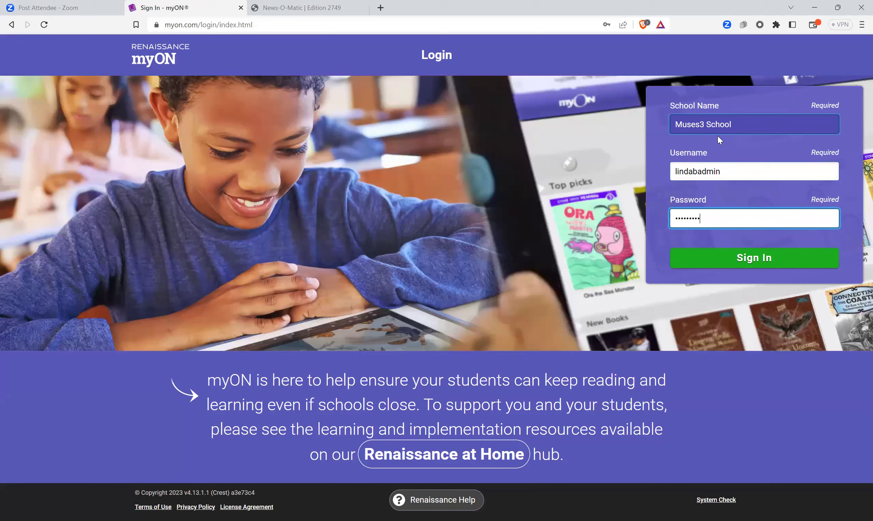
Step: Submit the admin login, retyping the rejected password until the Muses3 School dashboard appears
click(764, 258)
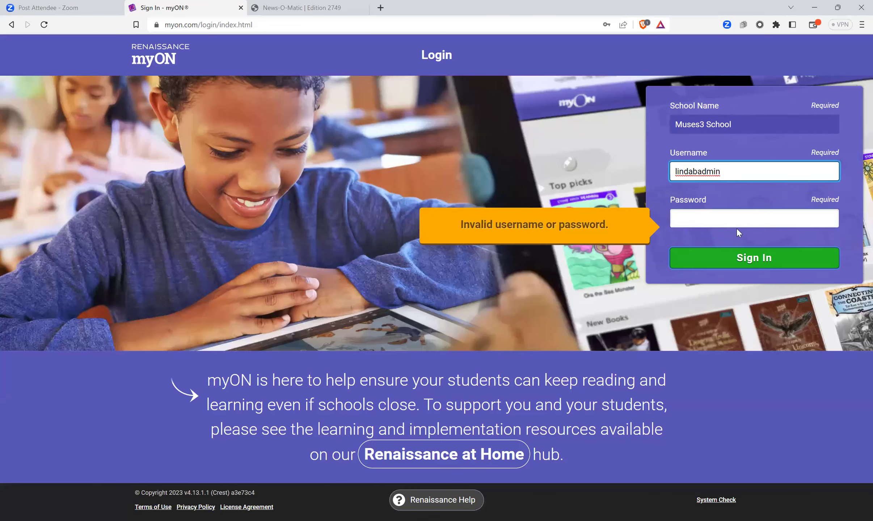
click(731, 214)
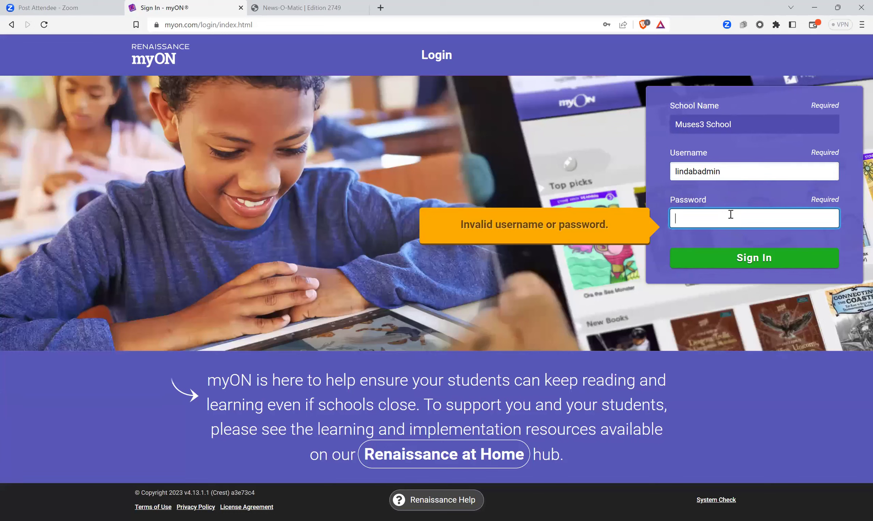
text(•••••••••)
click(753, 260)
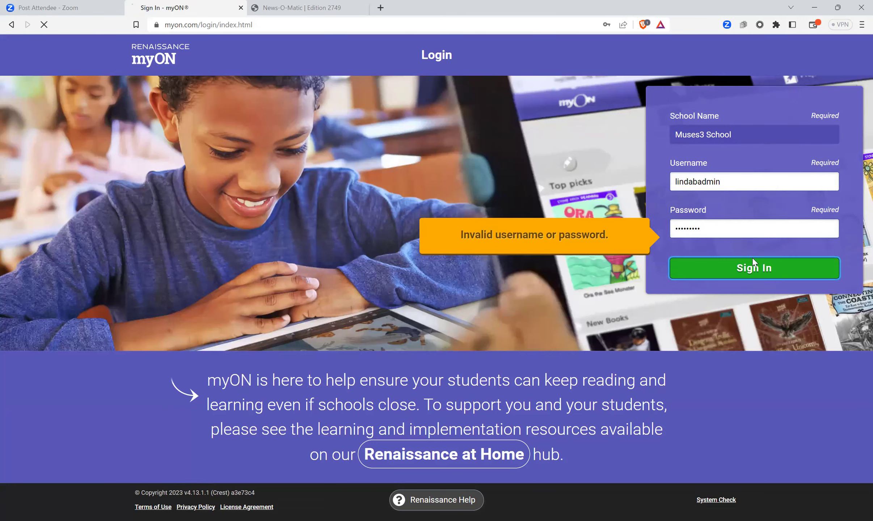
click(721, 220)
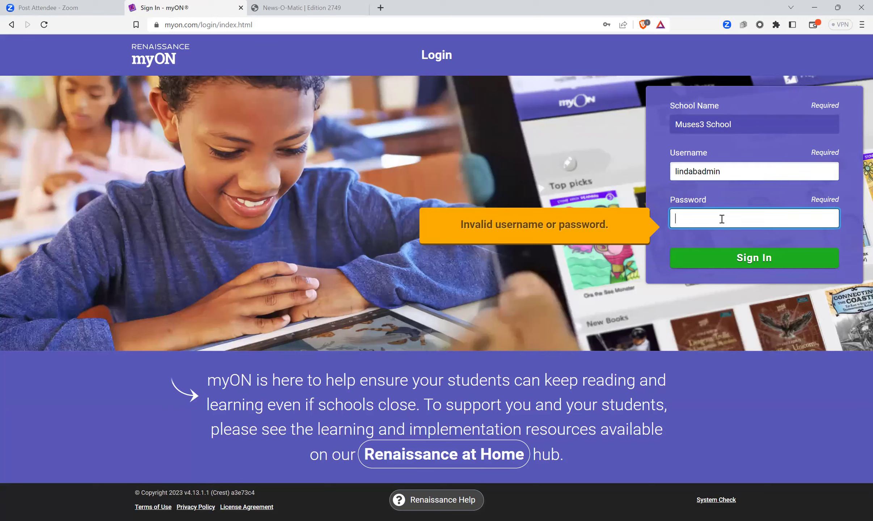
text(••••••)
double_click(673, 218)
text(•)
text(••••••••)
click(774, 257)
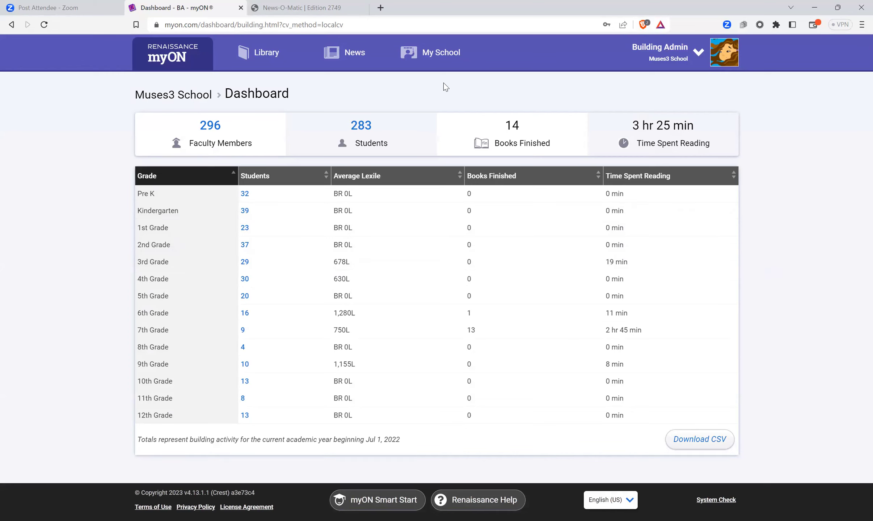
Step: Go through My School to the Projects list with its two active projects
click(440, 60)
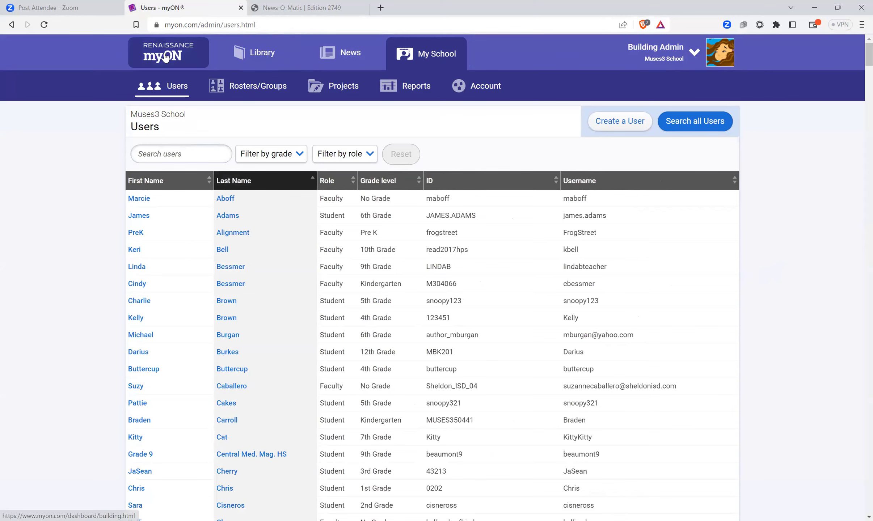
click(420, 61)
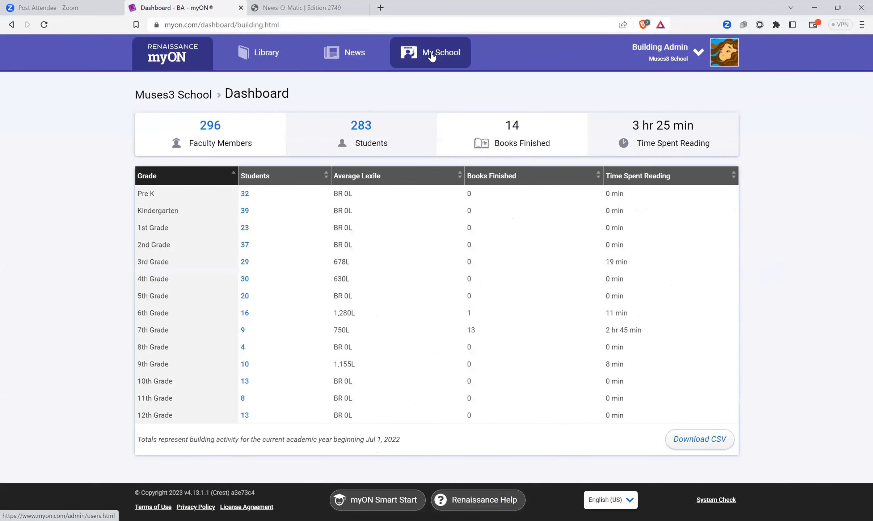
click(432, 56)
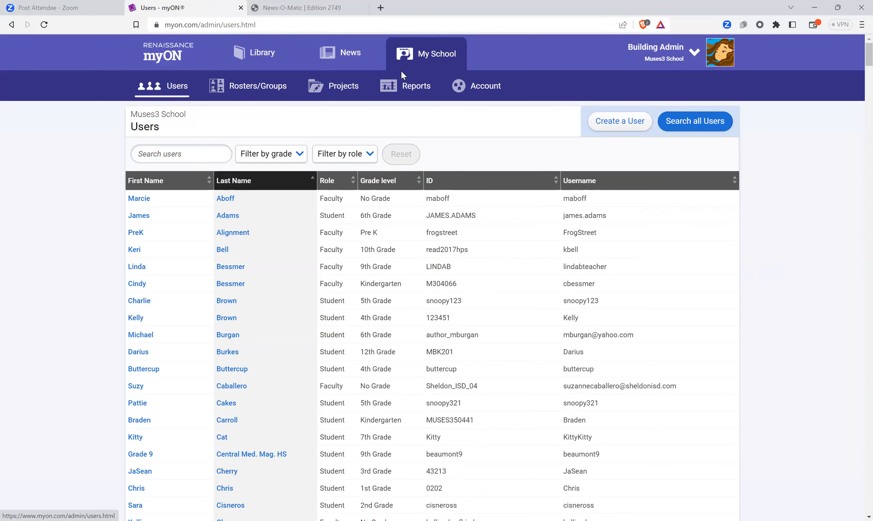
click(338, 87)
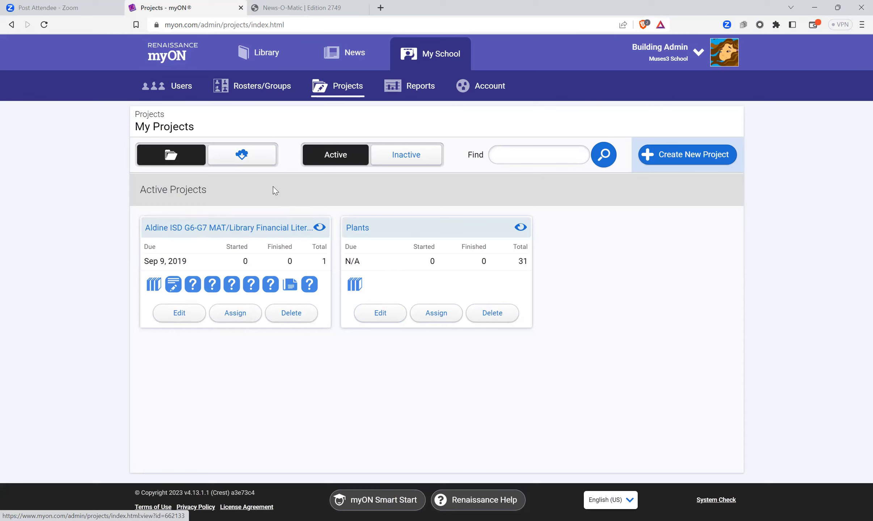
Step: Switch to Community Projects and open the search and filter panel
click(247, 155)
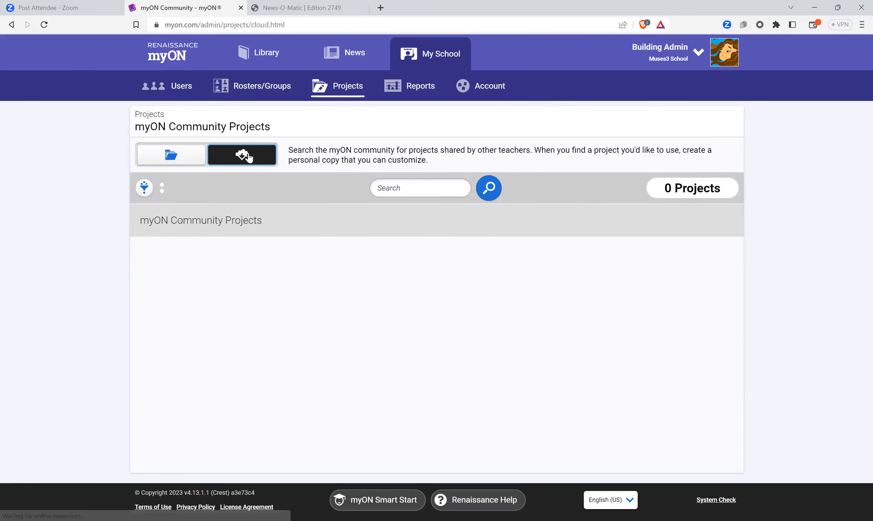
click(390, 189)
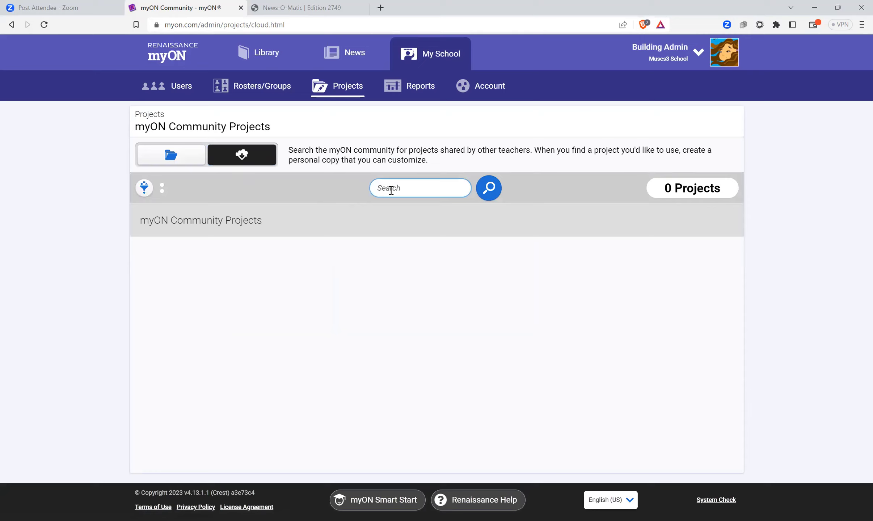
click(145, 189)
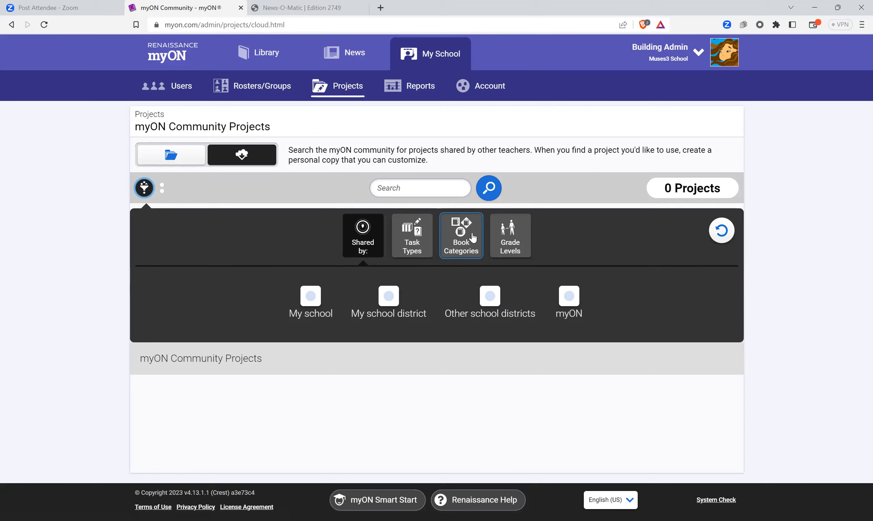
Step: Search community projects for 'English fpgr' and scroll through the 26 Text Level A–Z results
click(402, 187)
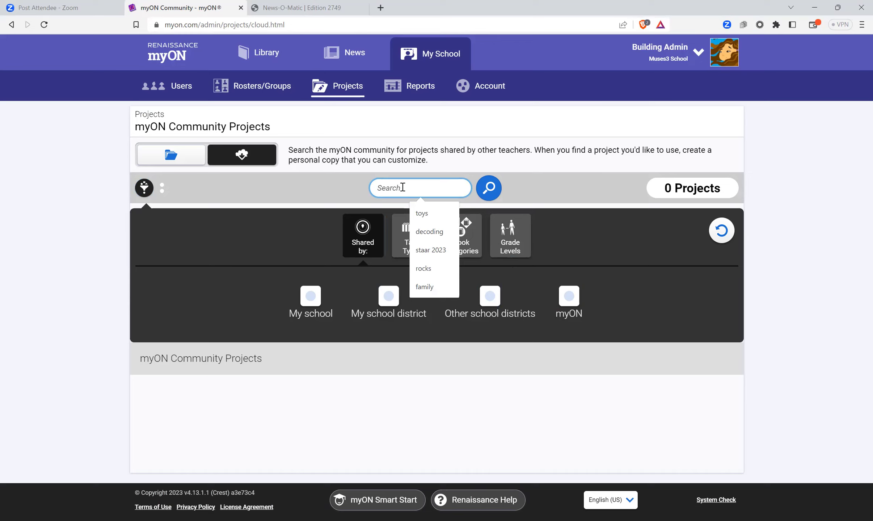
text(En)
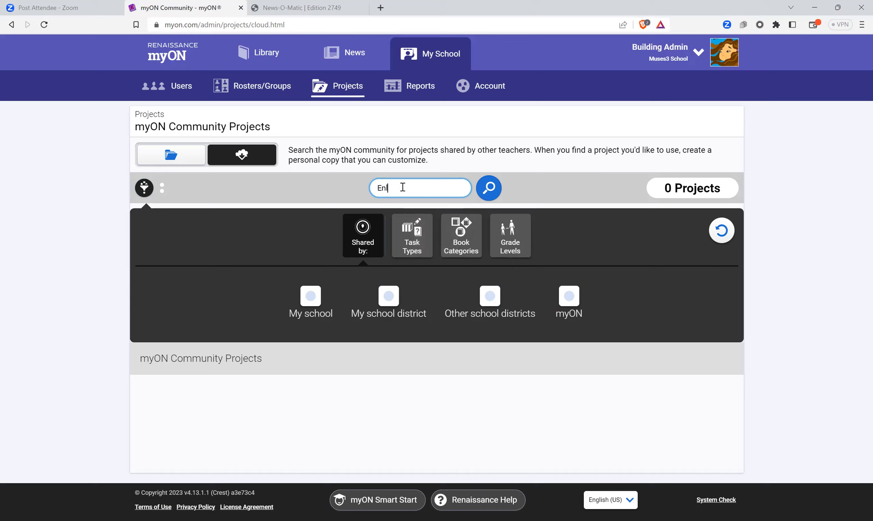
text(glish )
text(fpgr)
click(490, 187)
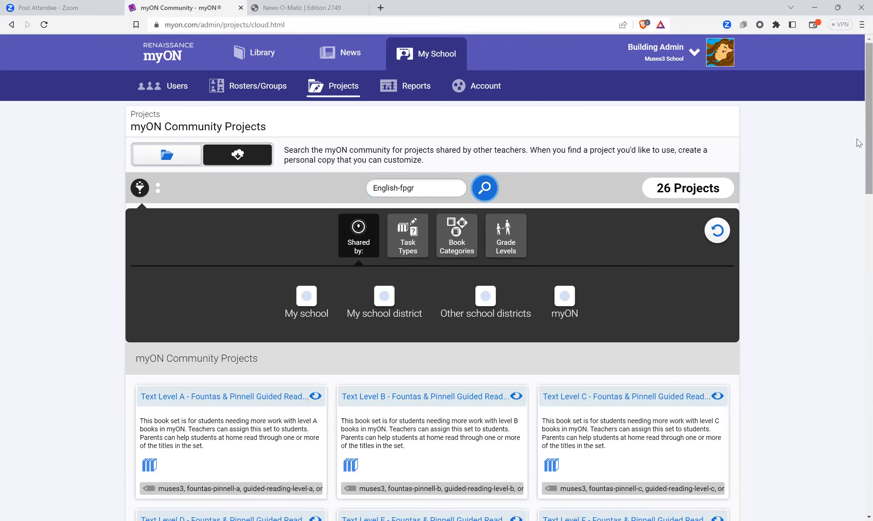
scroll(859, 137, down, 3)
scroll(859, 182, down, 2)
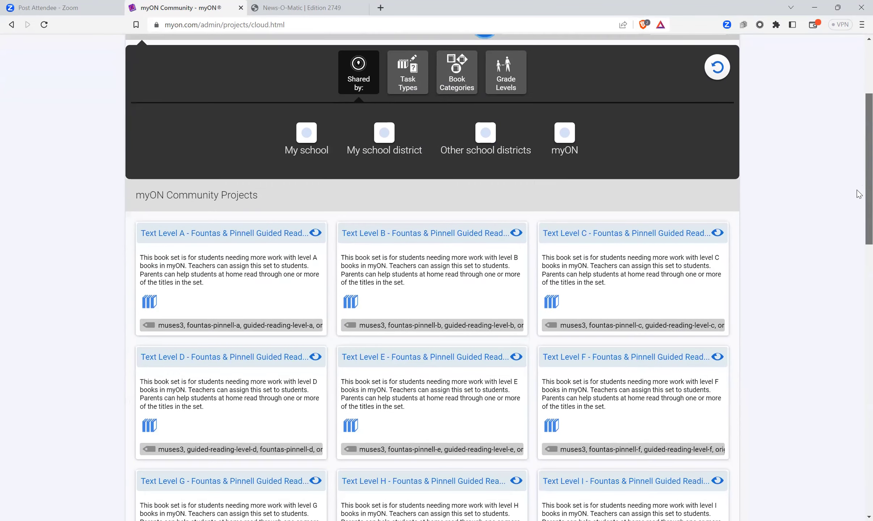
scroll(859, 195, down, 3)
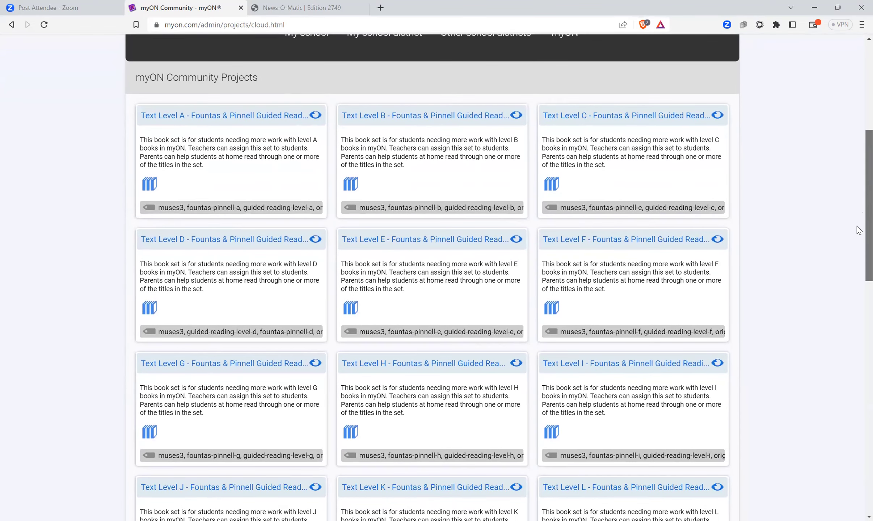
scroll(857, 226, down, 15)
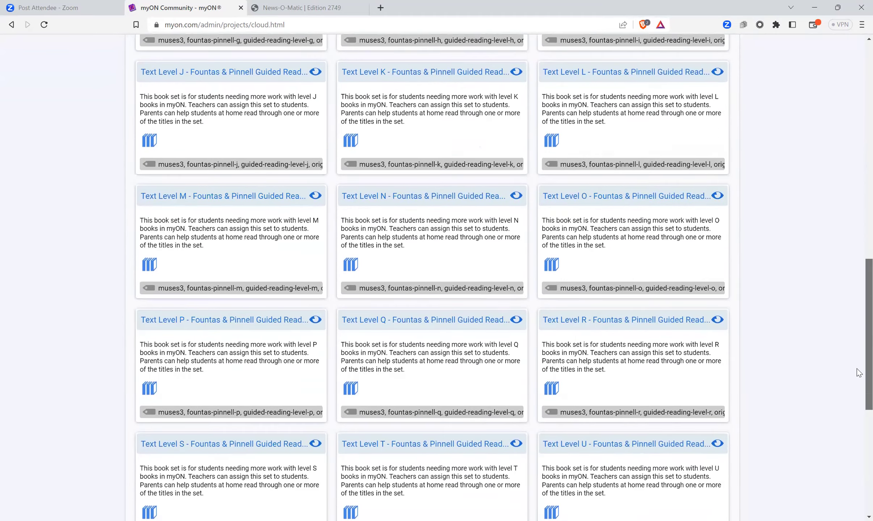
scroll(860, 433, down, 5)
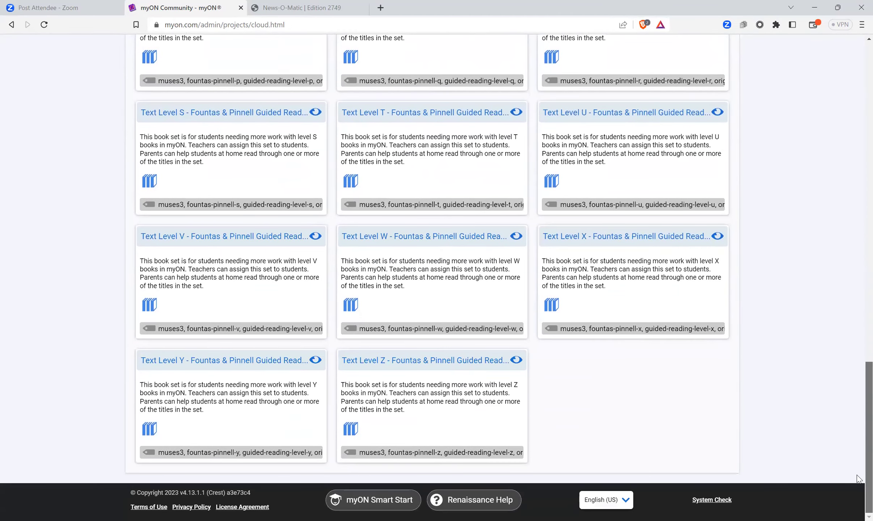
scroll(858, 340, up, 20)
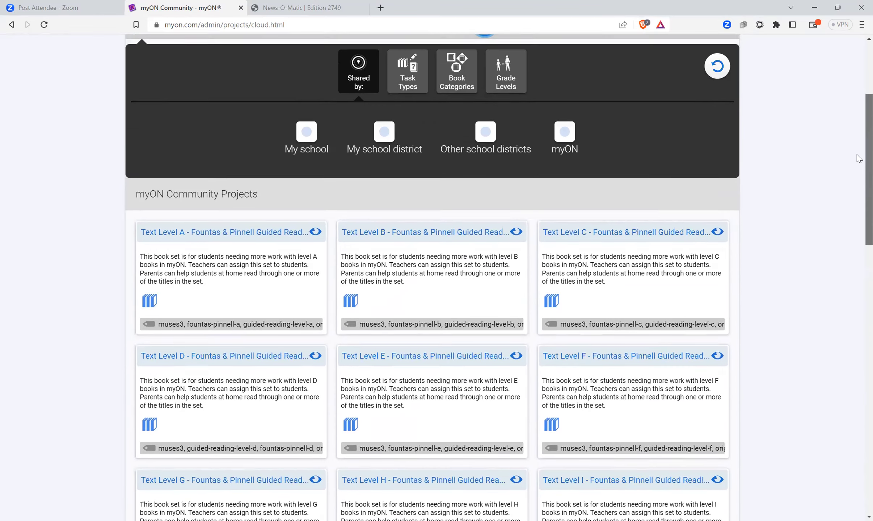
scroll(859, 158, up, 5)
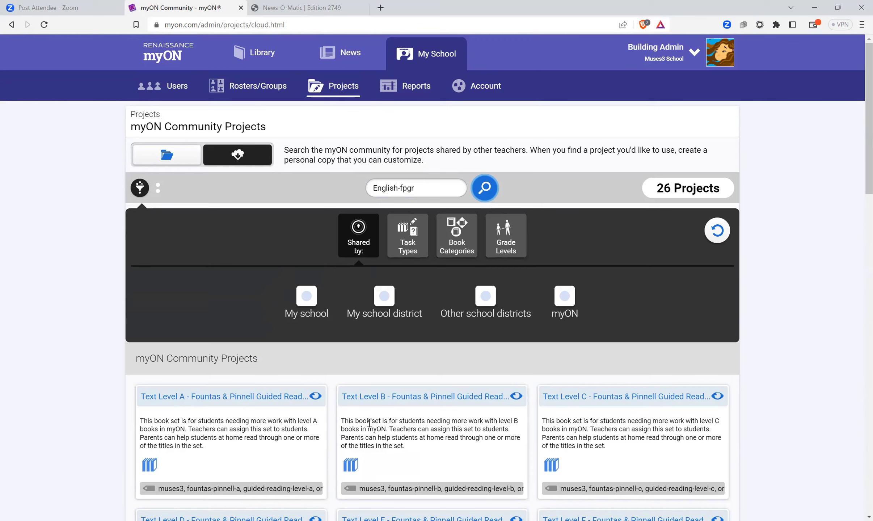
Step: Copy the Text Level A project, retitled 'SISD - Text Level A' and tagged SISD
click(316, 397)
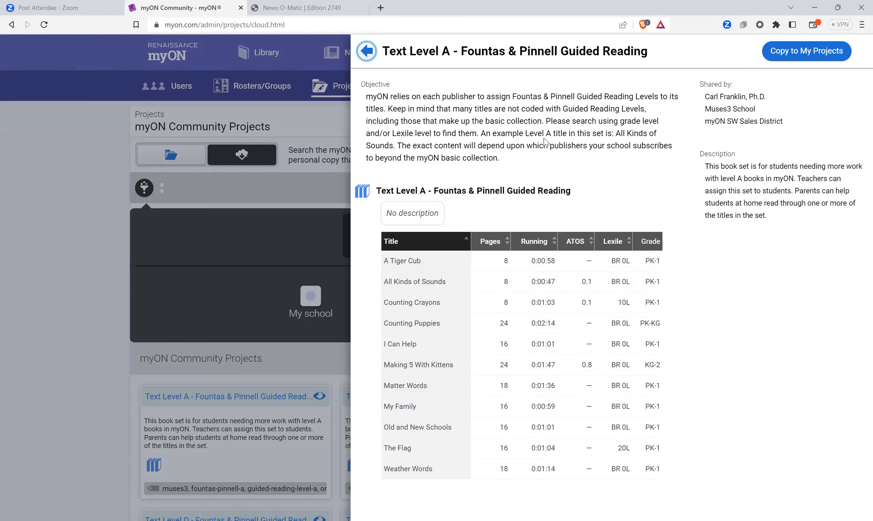
click(795, 53)
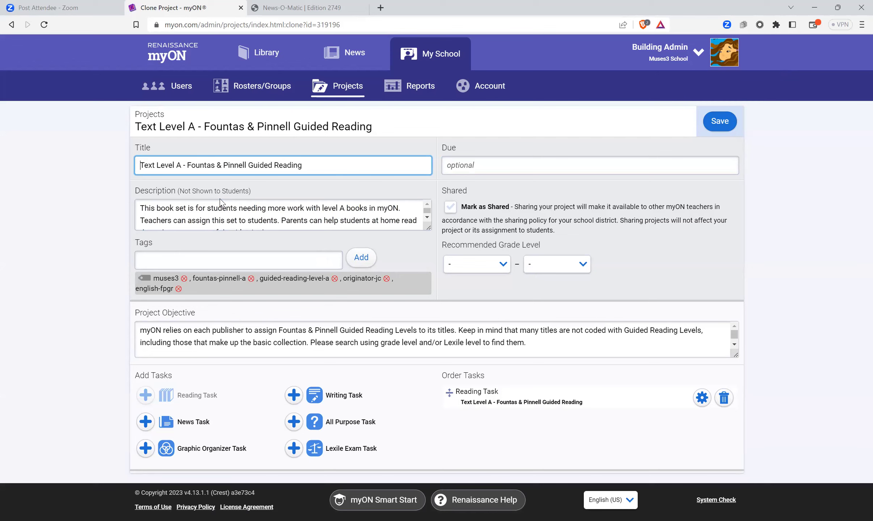
text(SISD)
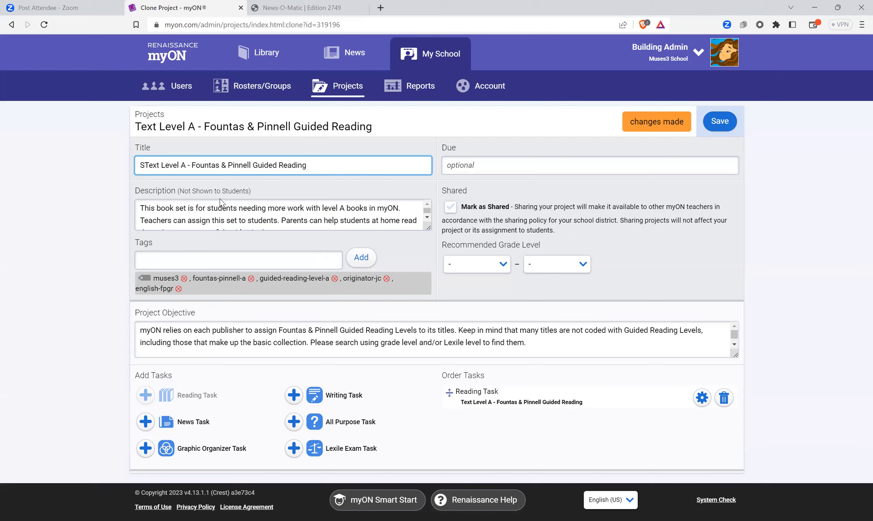
text( -)
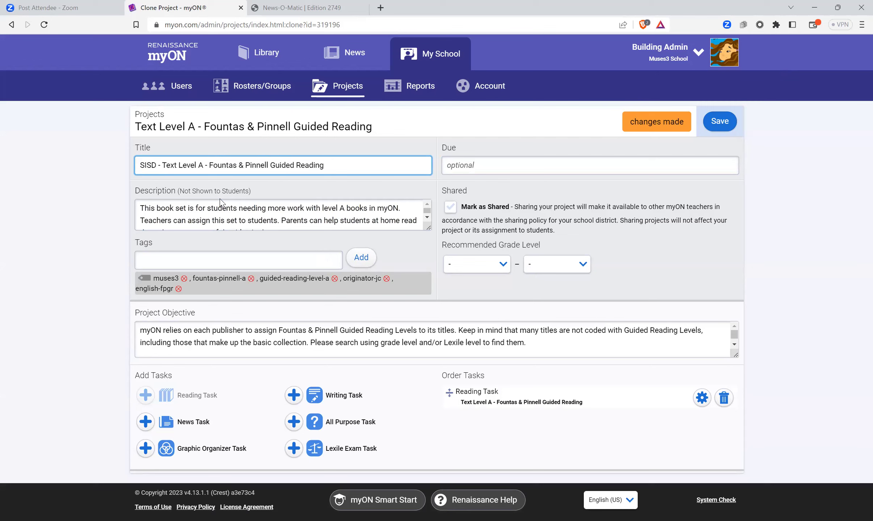
click(168, 259)
click(167, 259)
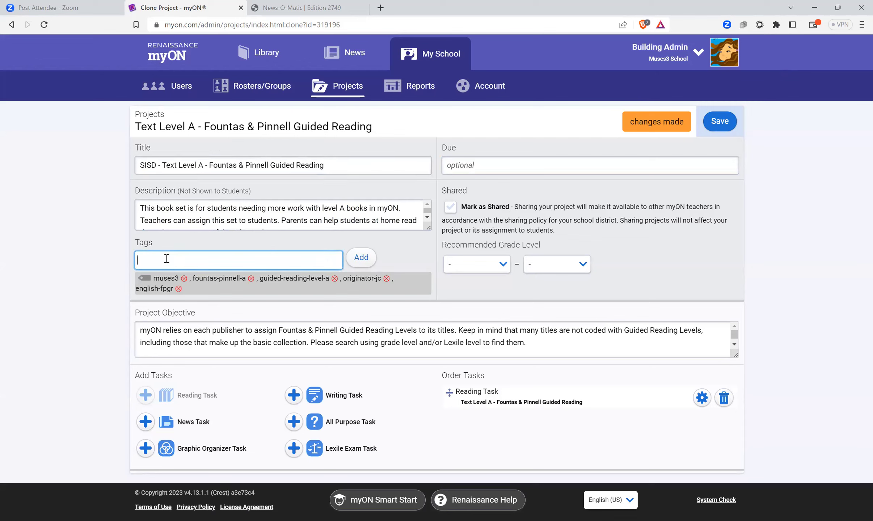
text(SISD)
click(366, 257)
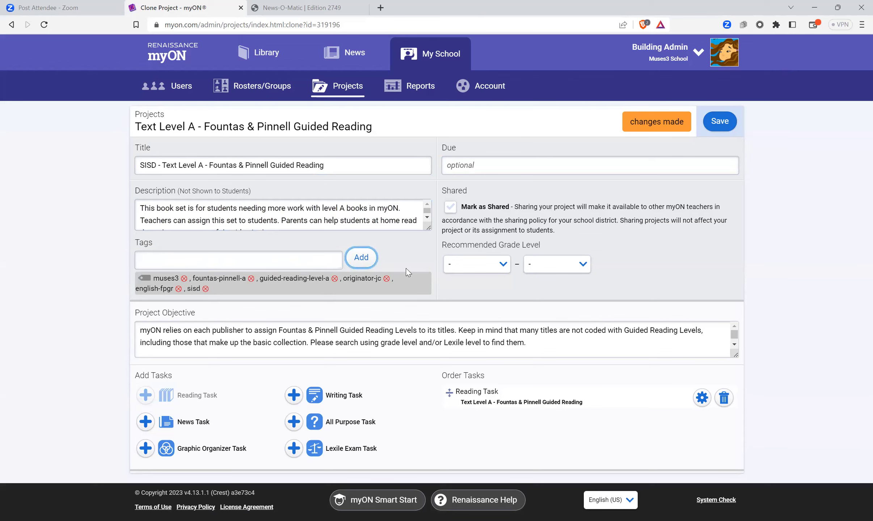
click(450, 209)
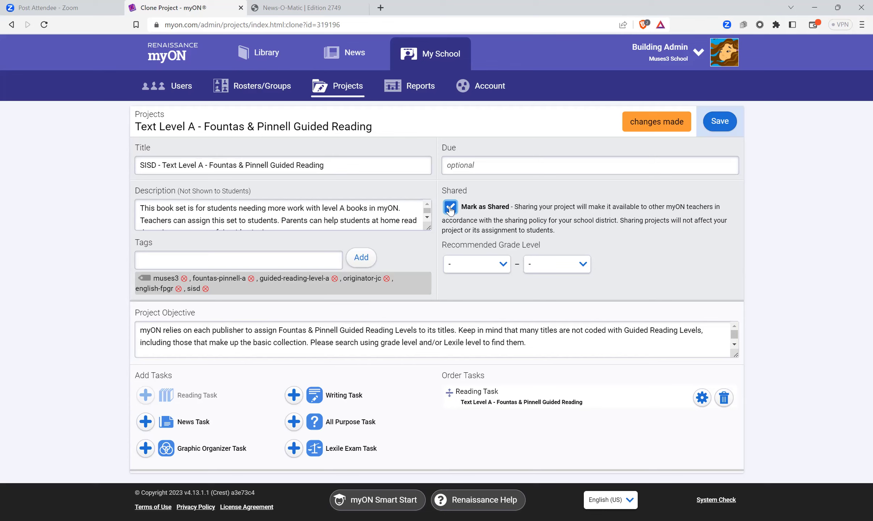
click(450, 208)
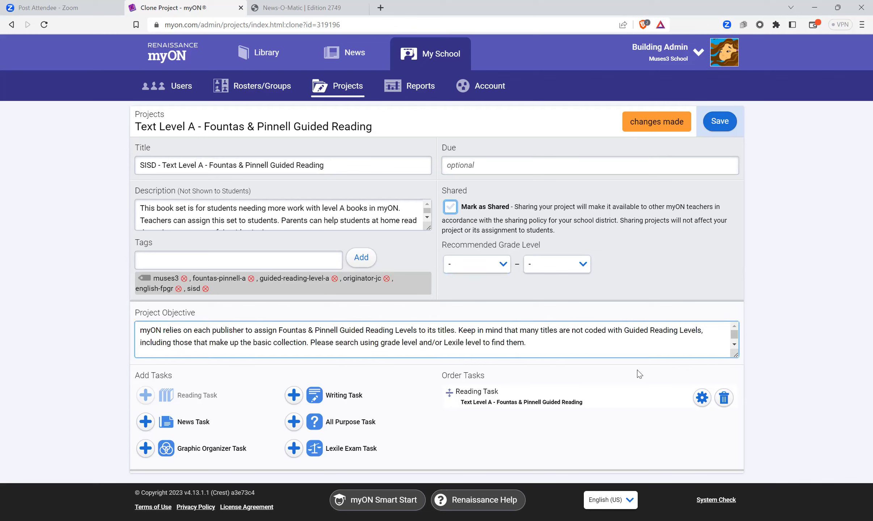
Step: Uncheck Matter Words in the copied project's reading task book list and close the task settings
click(703, 398)
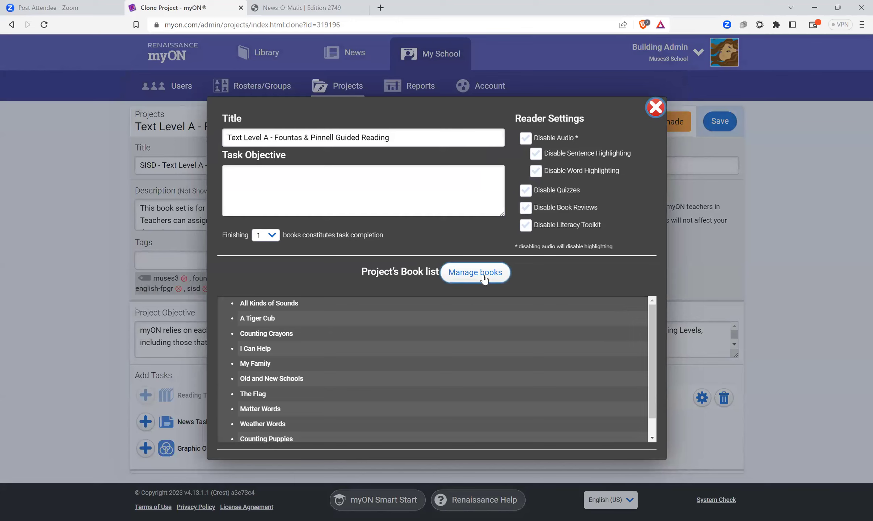
mouse_move(650, 324)
mouse_down()
mouse_move(653, 353)
mouse_move(646, 315)
mouse_up()
click(484, 274)
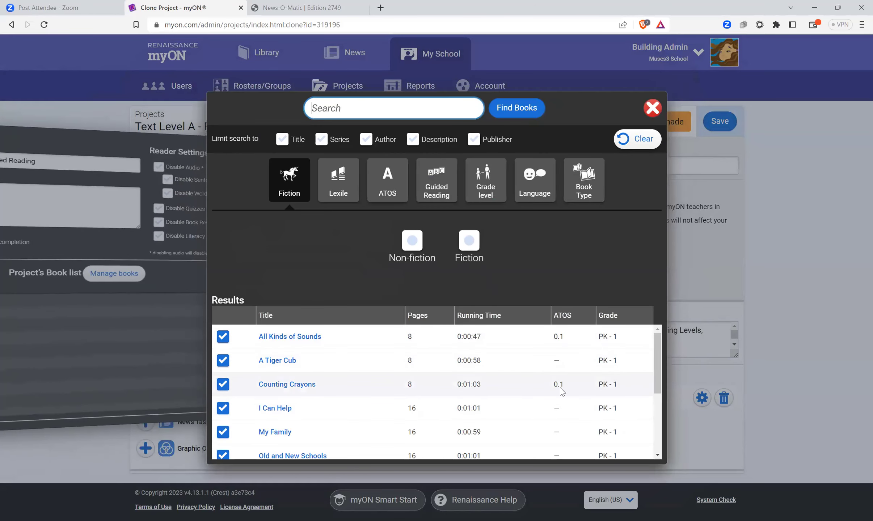
drag(659, 364, 656, 429)
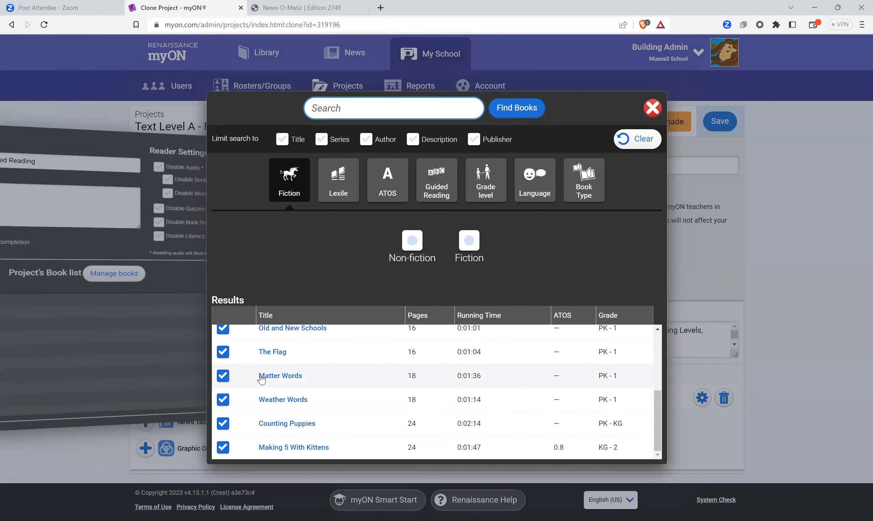
click(222, 377)
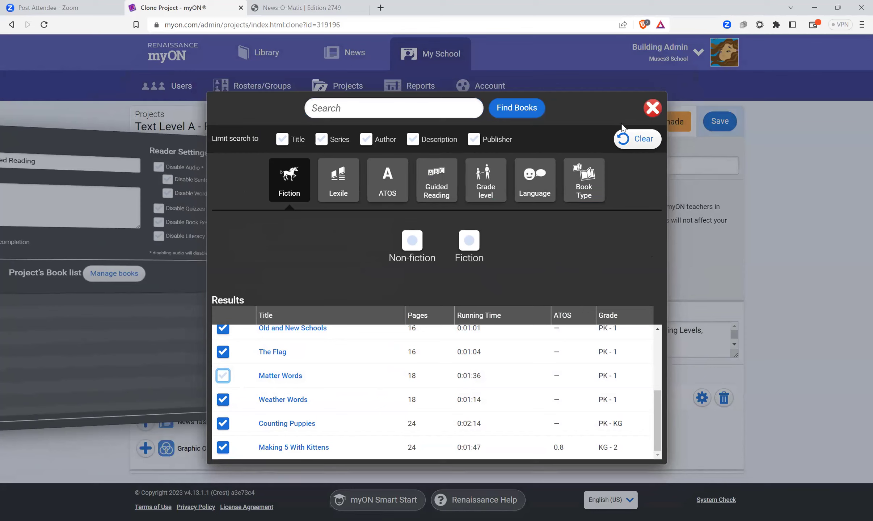
click(653, 108)
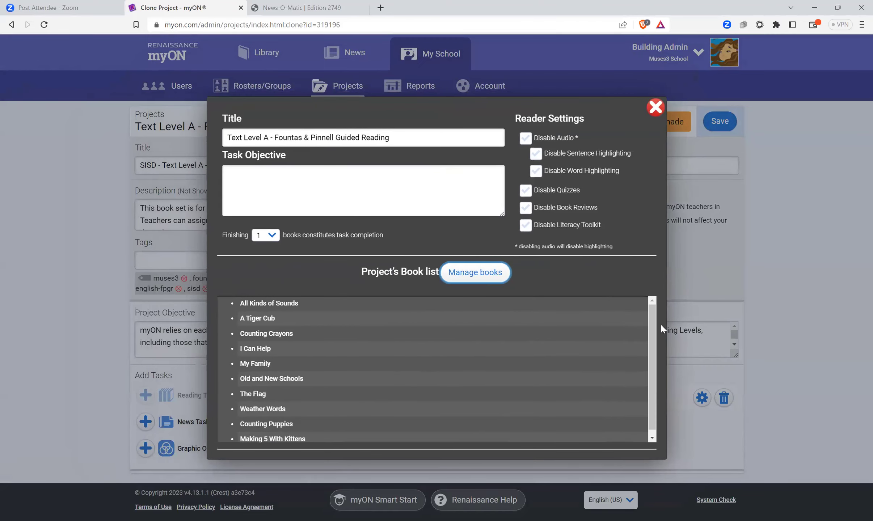
scroll(651, 337, down, 1)
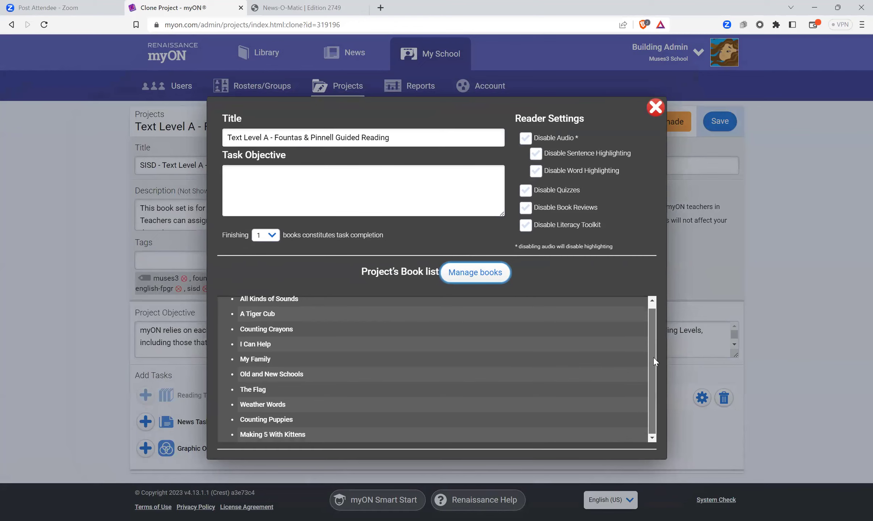
drag(654, 358, 655, 316)
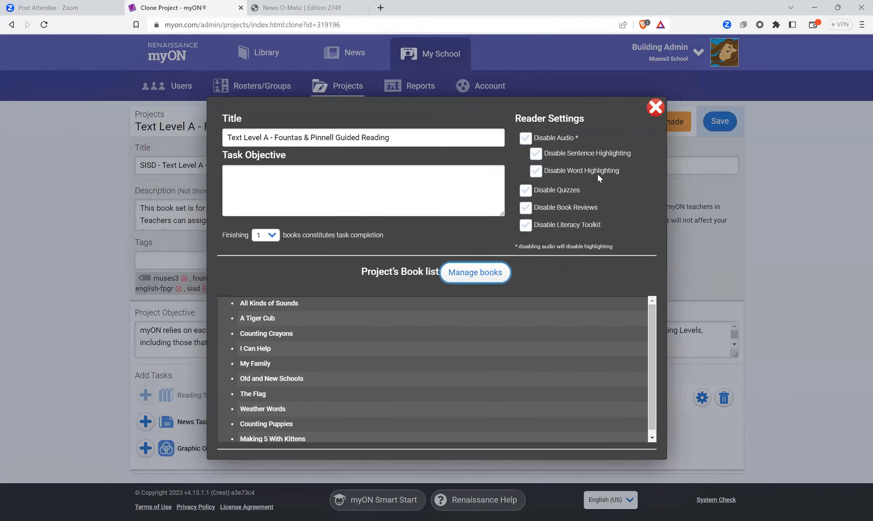
click(656, 108)
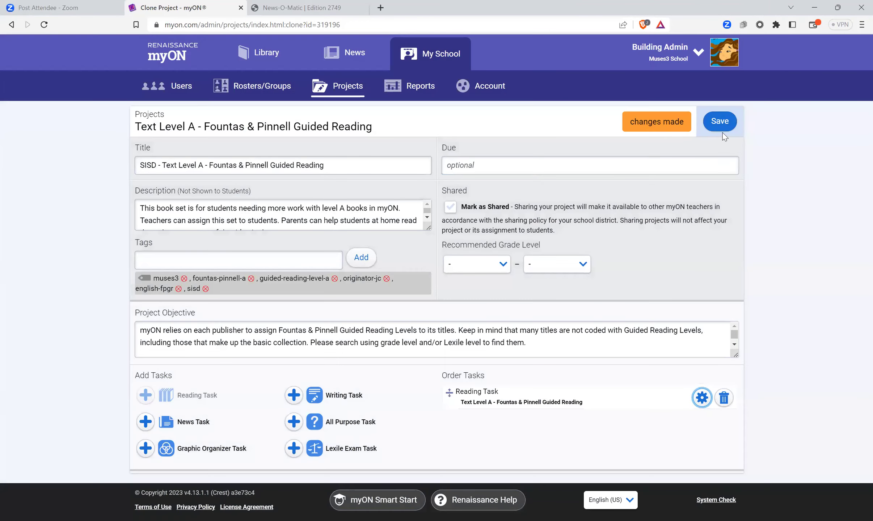
Step: Save the SISD - Text Level A clone into My Projects
click(720, 123)
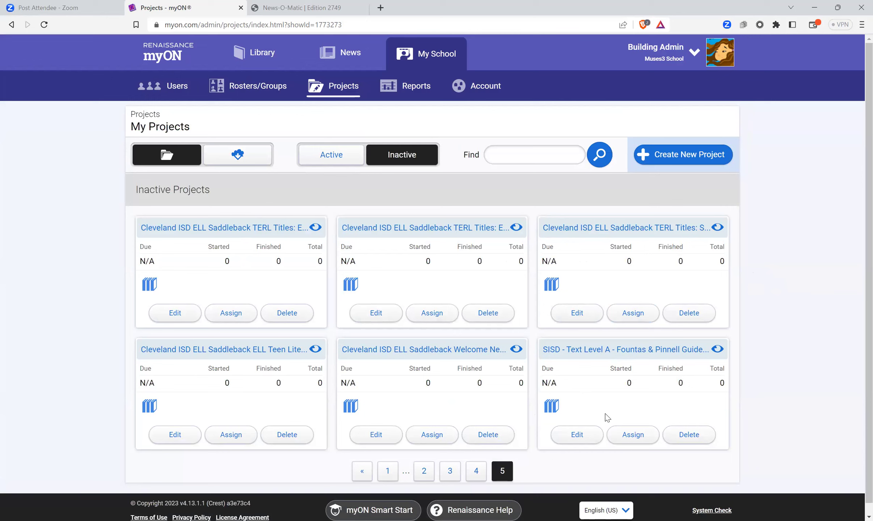
Step: Search for the 3rd-grade demo student and assign SISD - Text Level A to them
click(633, 435)
click(486, 189)
click(488, 188)
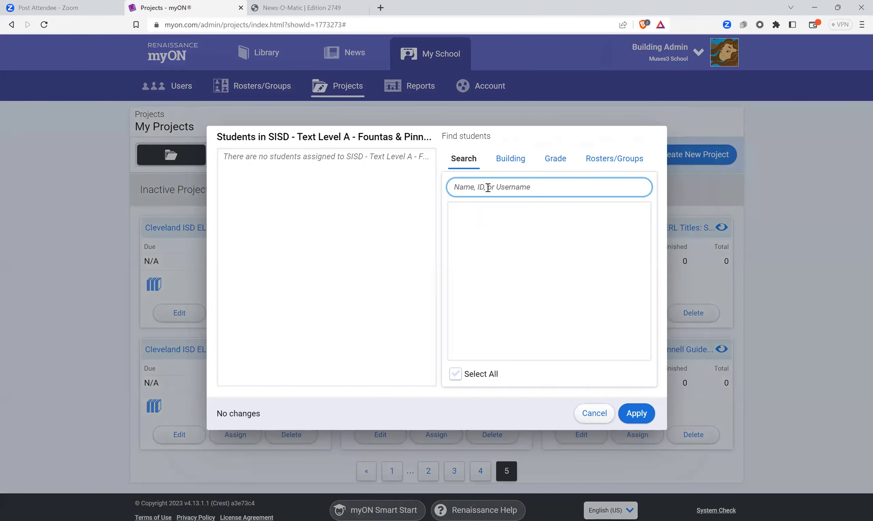
text(demo)
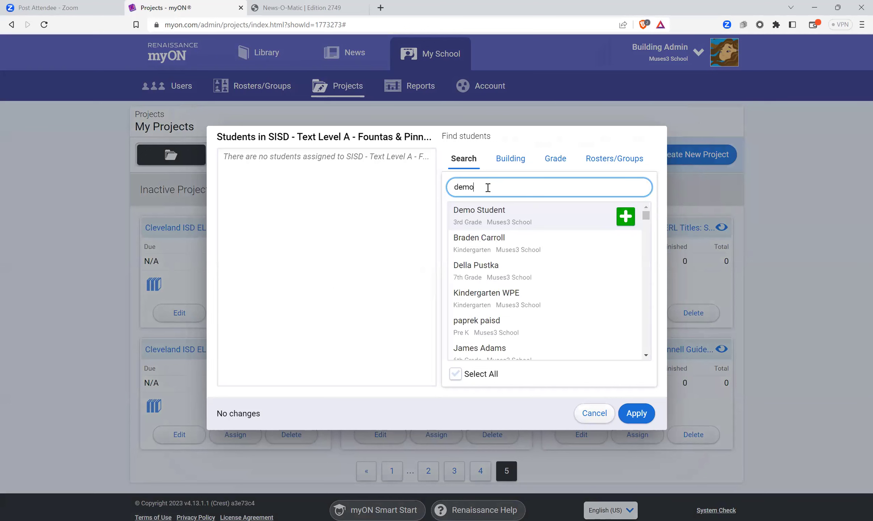
key(BackSpace)
text(me)
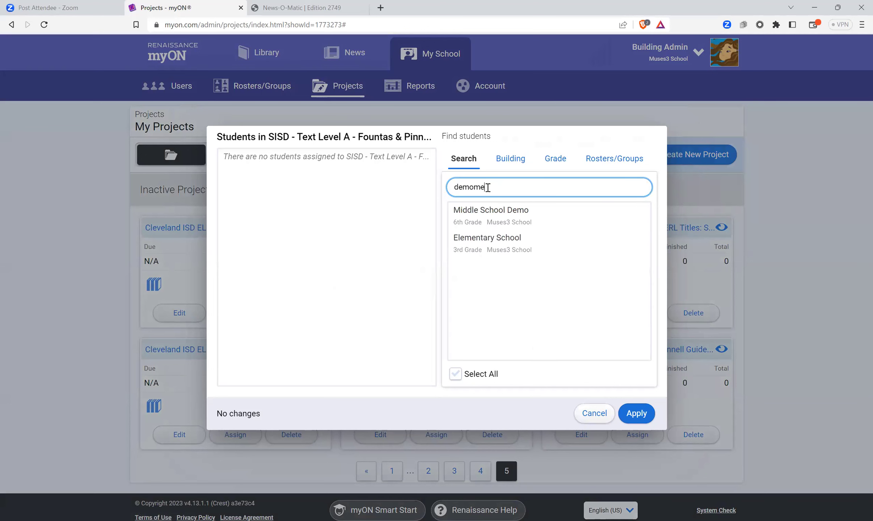
text(es)
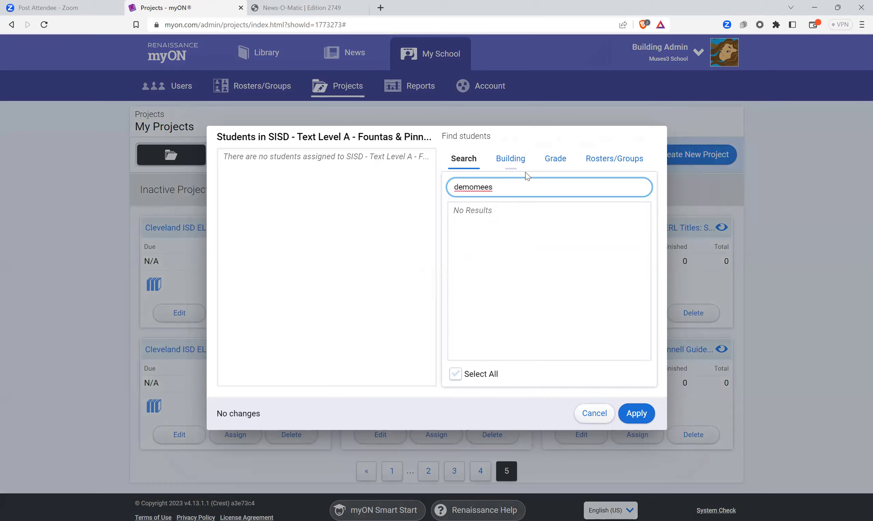
click(483, 187)
key(Delete)
text(3)
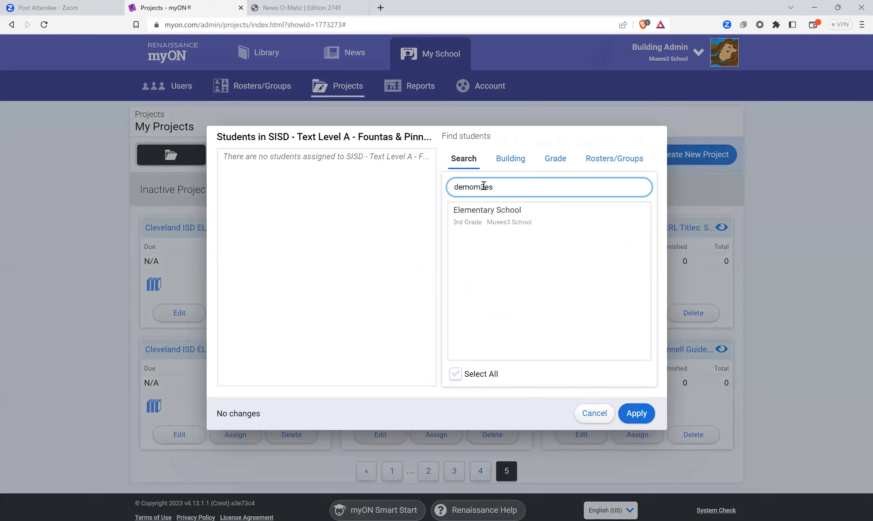
mouse_move(503, 217)
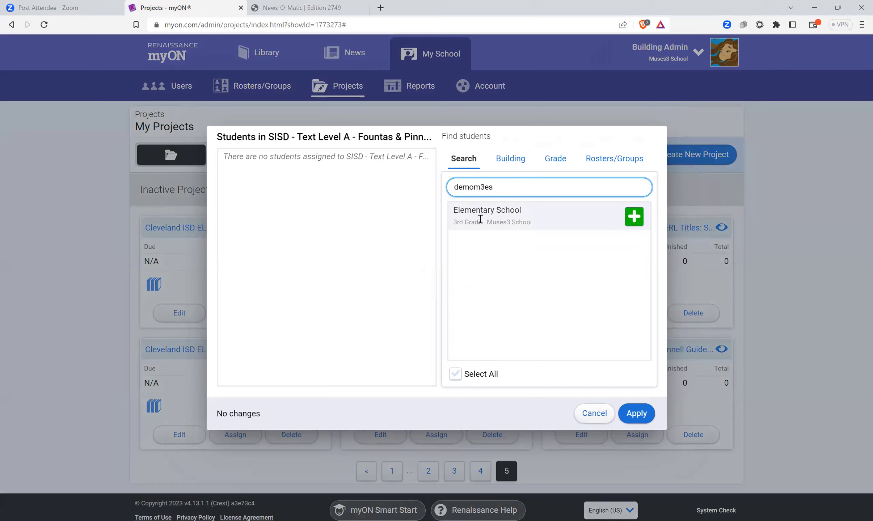
click(634, 217)
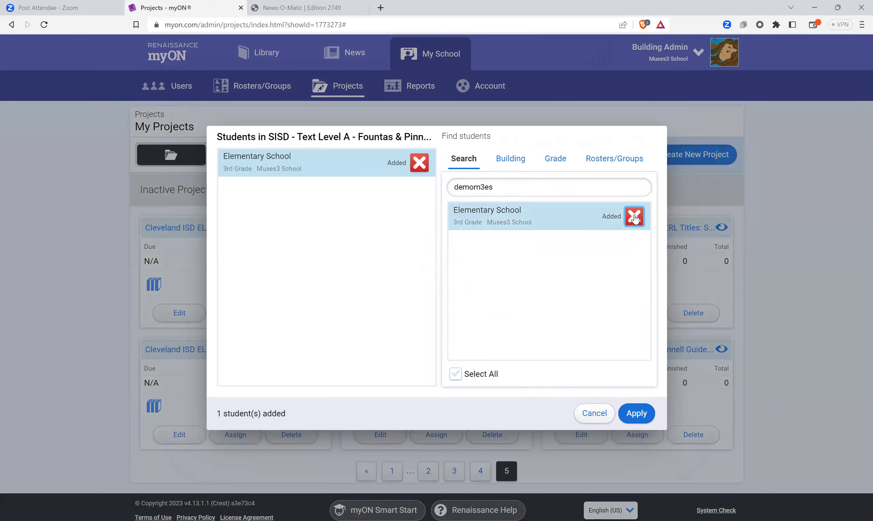
click(638, 414)
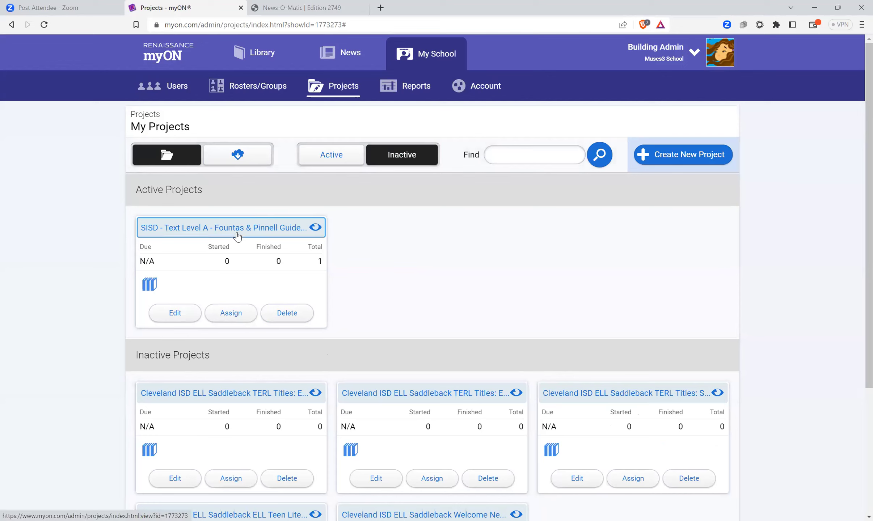
Step: Review the SISD - Text Level A project's assignment and progress, then return to My Projects
click(228, 314)
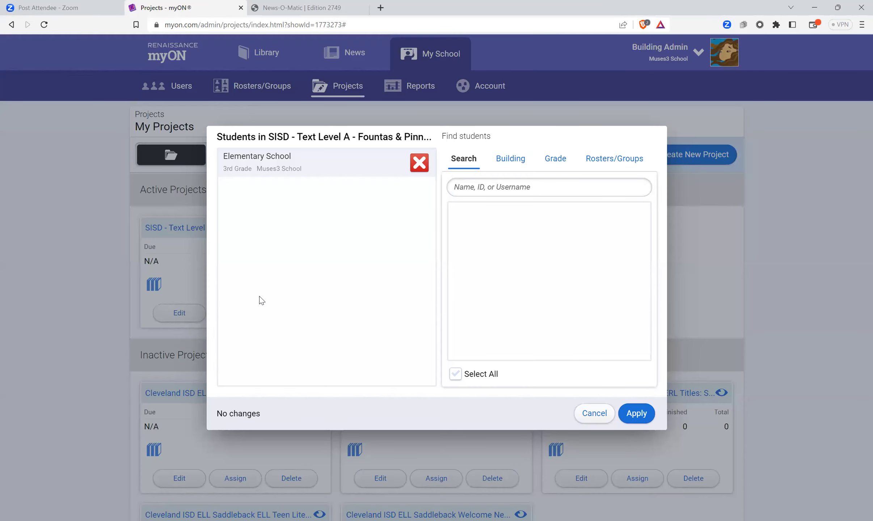
click(598, 413)
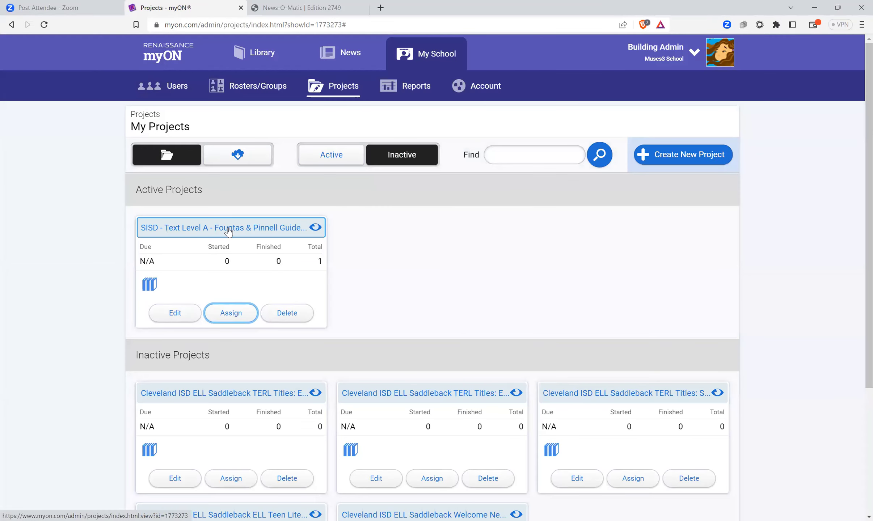
click(229, 230)
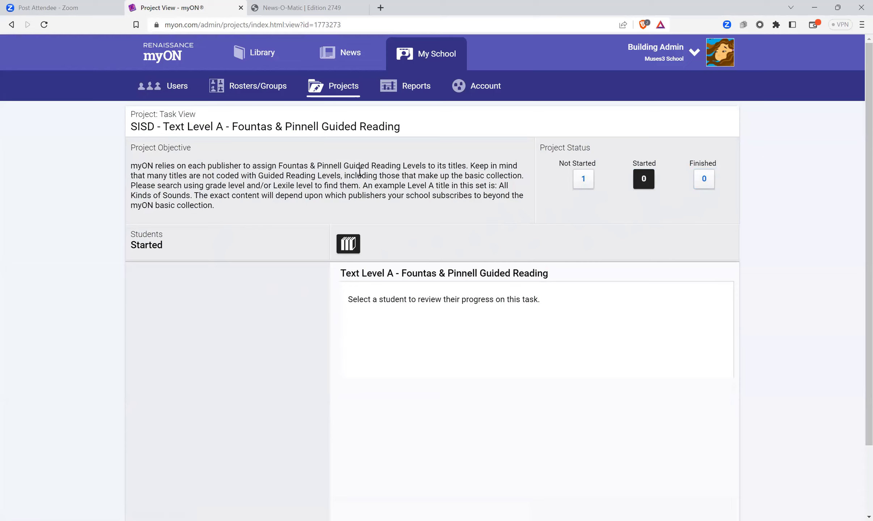
click(341, 89)
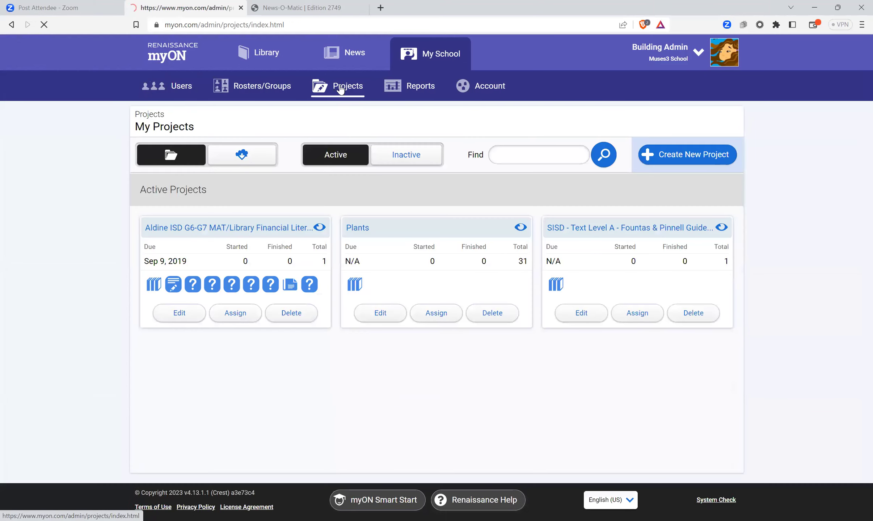
Step: Search the myON Community Projects for 'Spanish-fpgr'
click(256, 158)
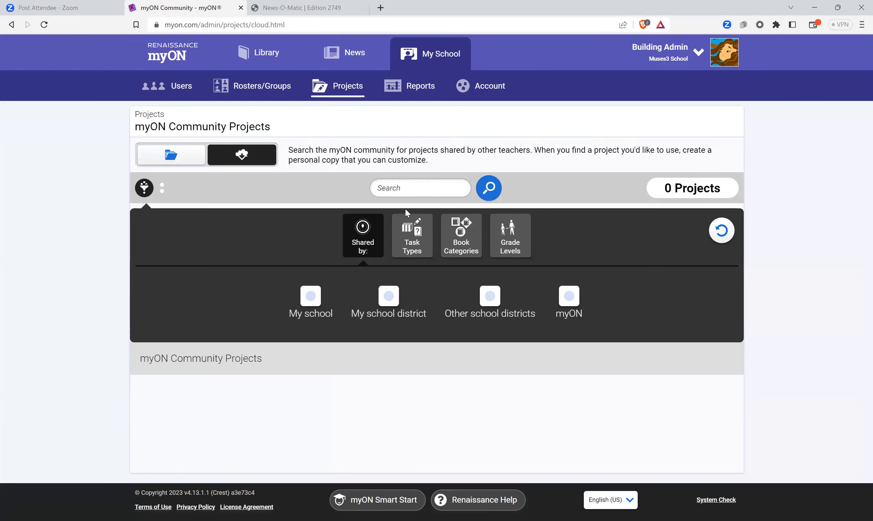
click(400, 187)
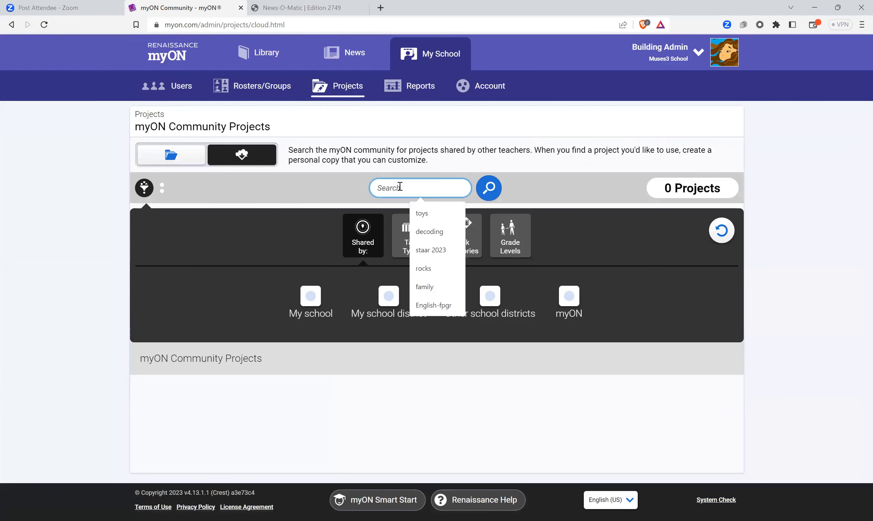
text(Spanish)
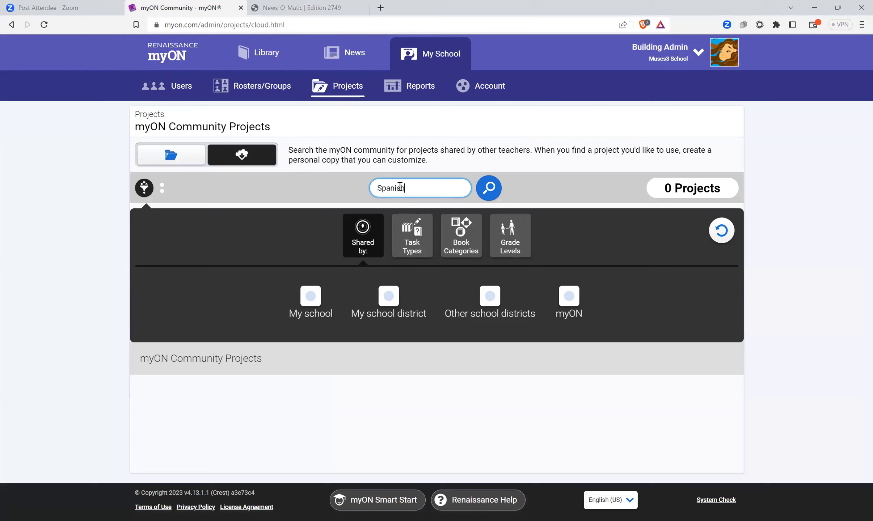
text(-fpgr)
click(488, 188)
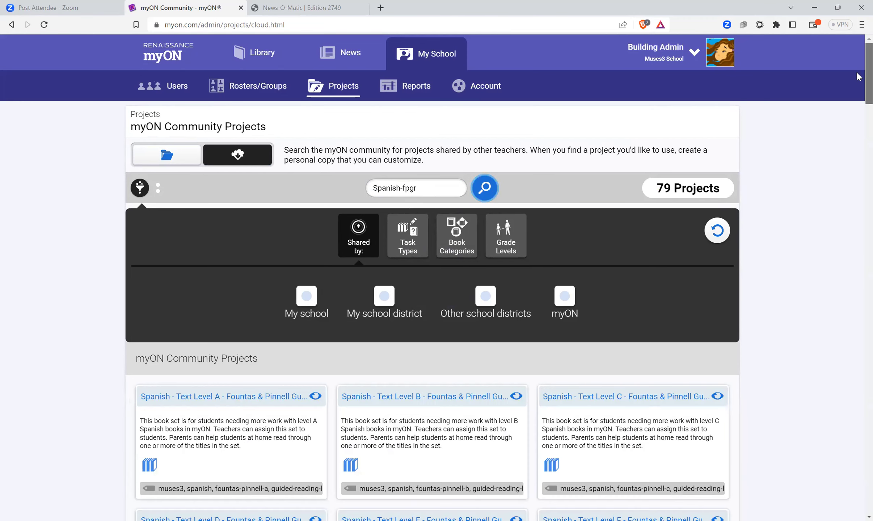
Step: Preview the Spanish - Text Level B Fountas & Pinnell Guided Reading project
scroll(859, 87, down, 4)
scroll(858, 86, down, 1)
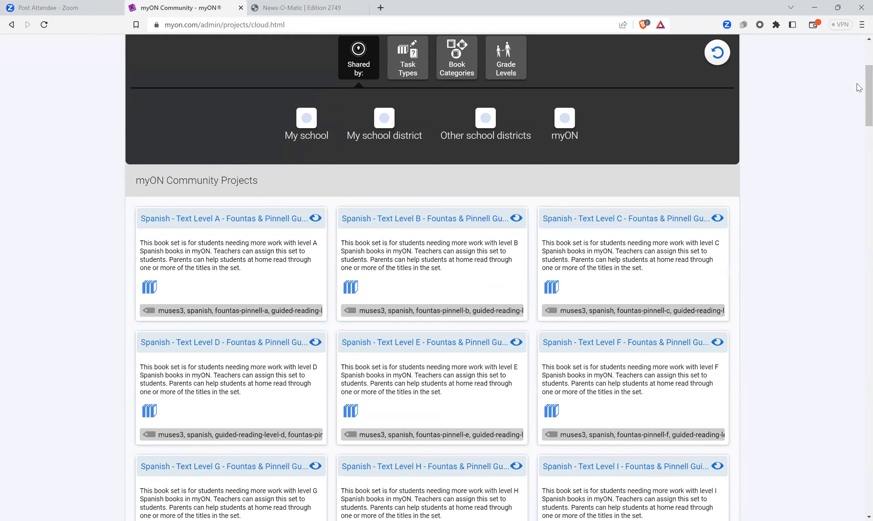
scroll(859, 120, down, 4)
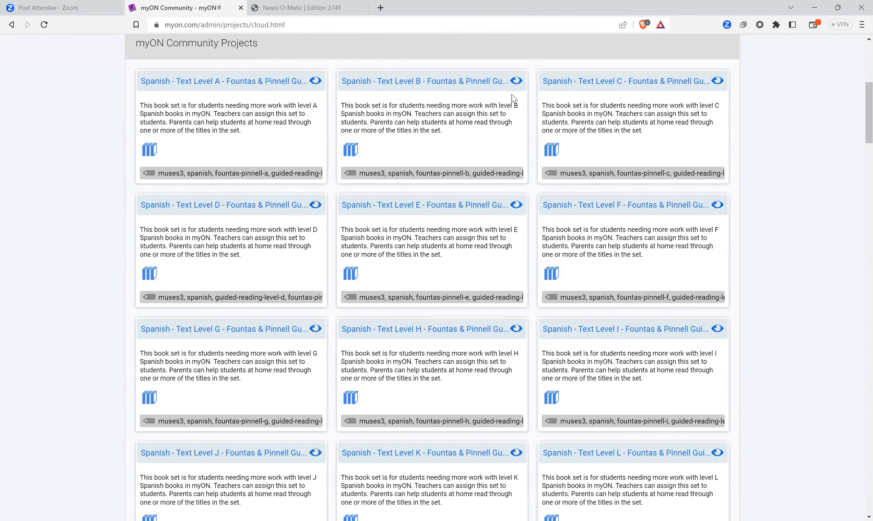
click(516, 81)
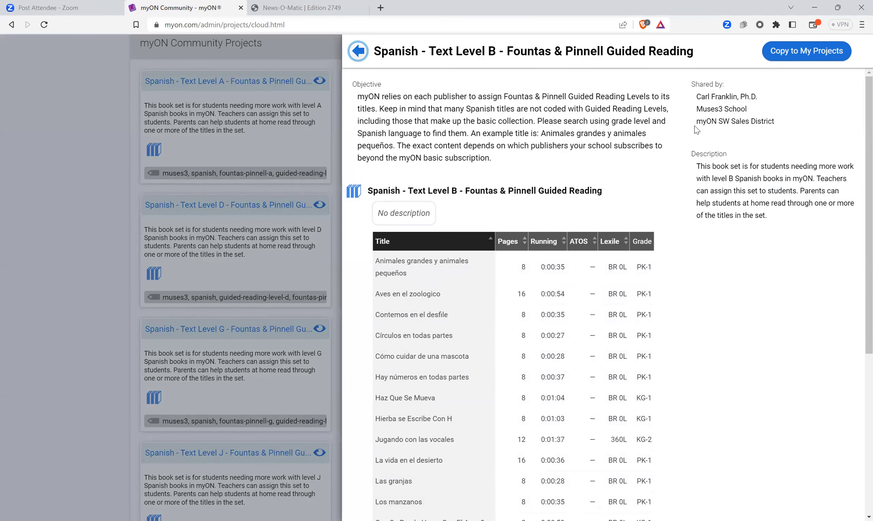
Step: Copy the Level B project to My Projects with an 'SISD ' title prefix and SISD tag, then save
click(793, 55)
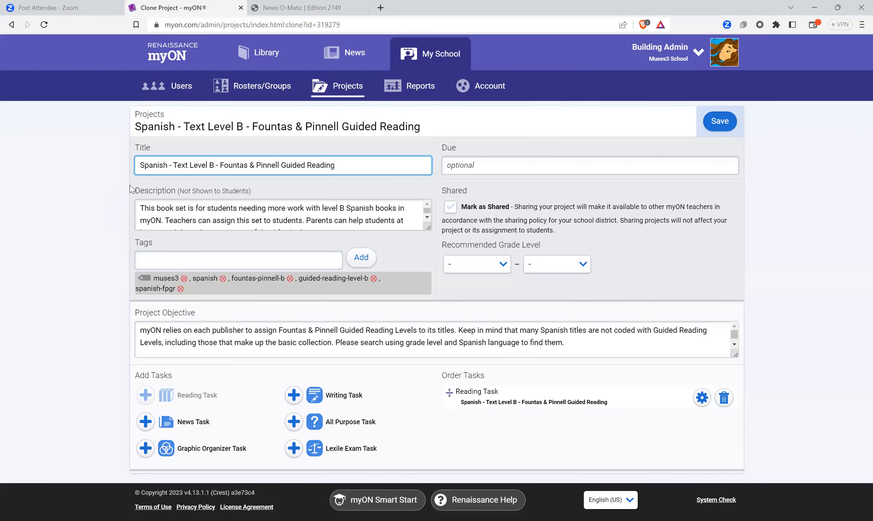
text(SBI)
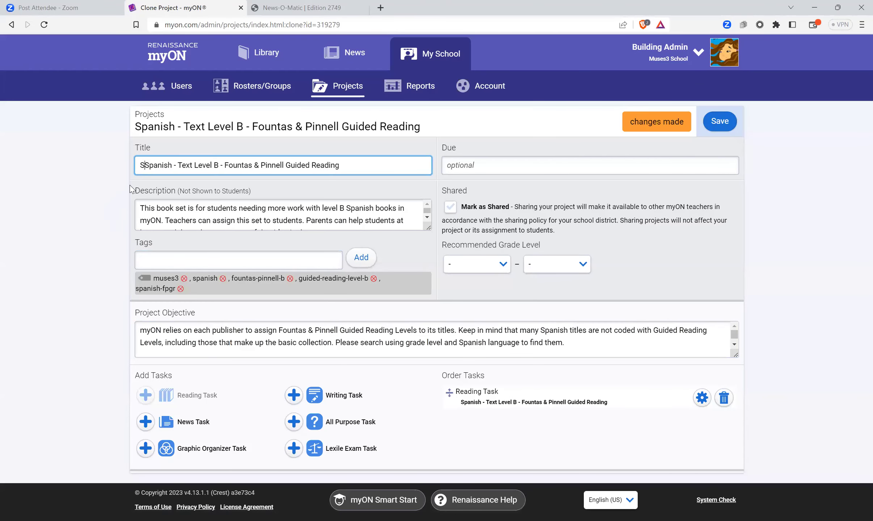
key(BackSpace)
key(BackSpace)
text(ISD)
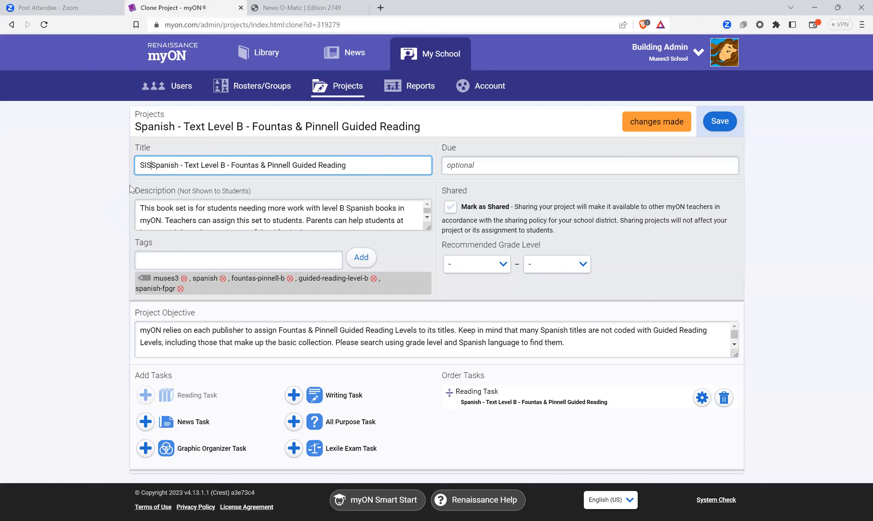
click(164, 261)
text(SISD)
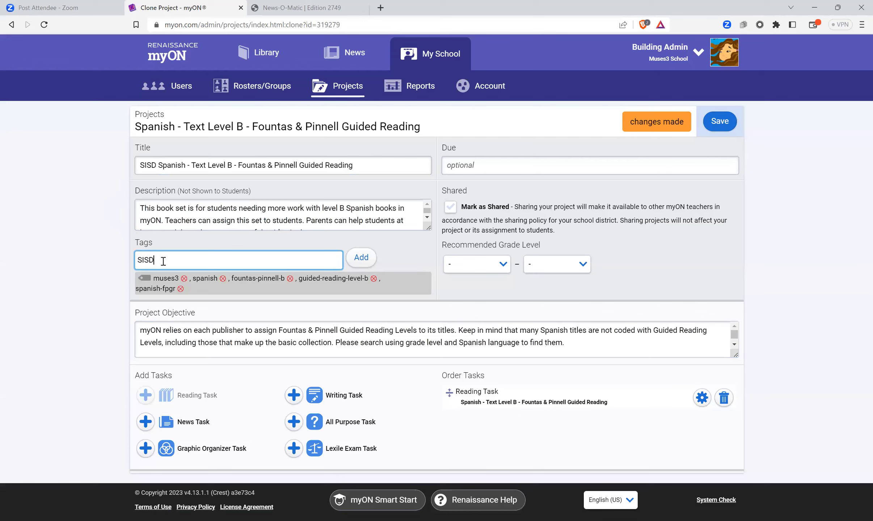
click(708, 124)
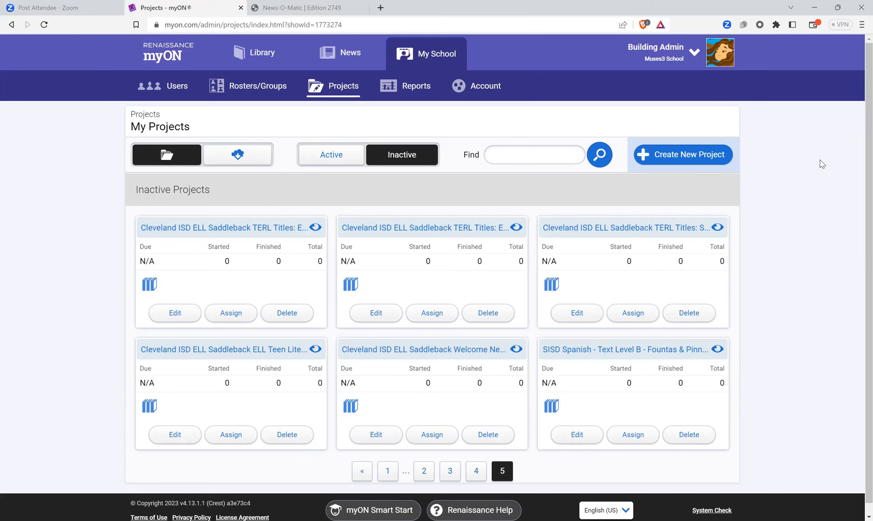
Step: Review the SISD Spanish Level B copy on Inactive Projects page 5
scroll(859, 189, down, 1)
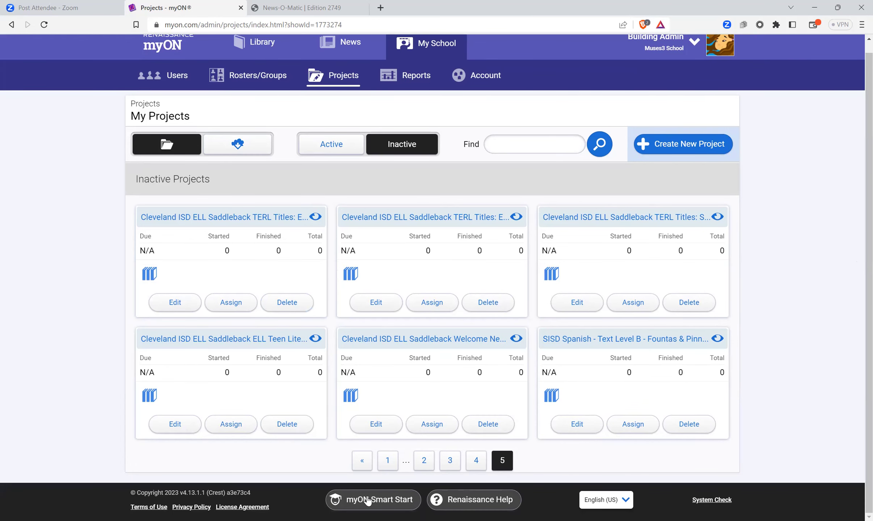
Step: Look over the myON Smart Start guide's three setup steps, then go to the Renaissance help center
click(388, 503)
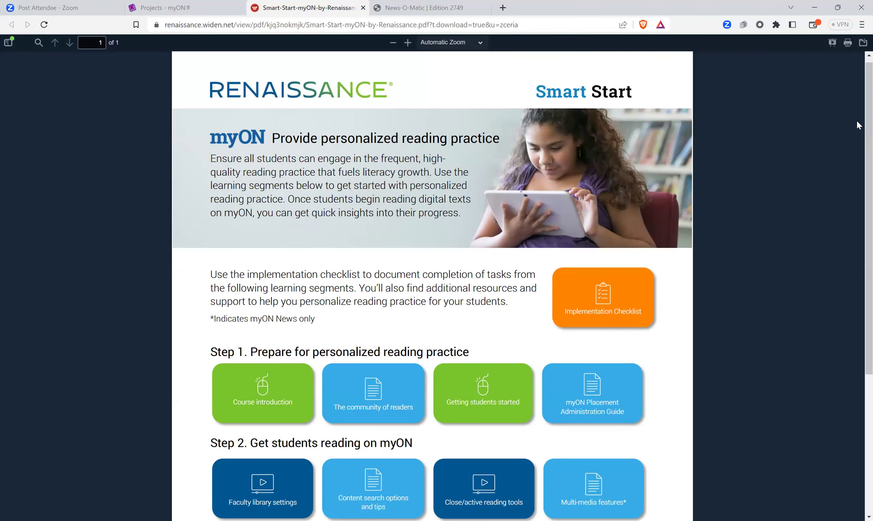
scroll(856, 125, down, 1)
scroll(856, 193, down, 3)
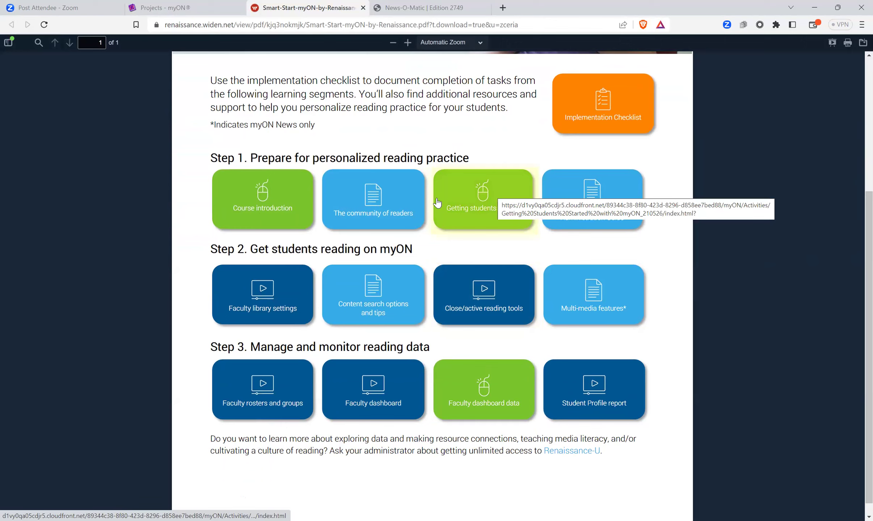
click(160, 9)
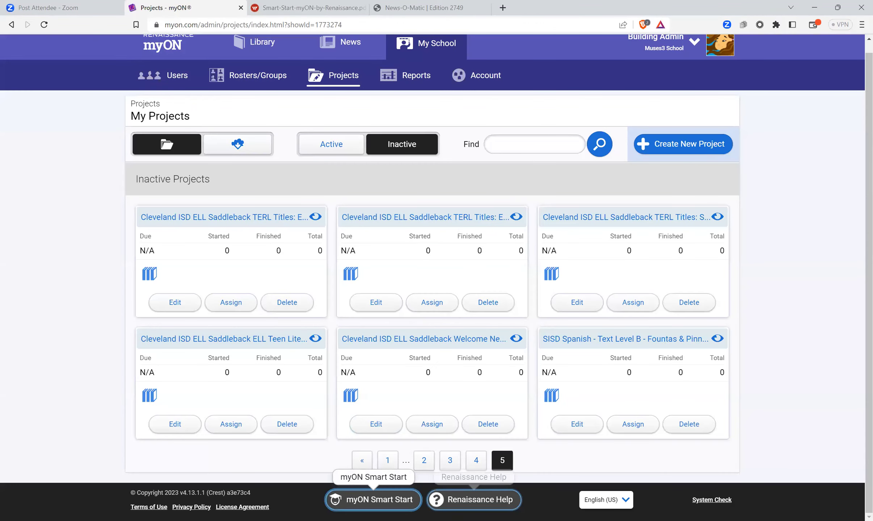
click(478, 503)
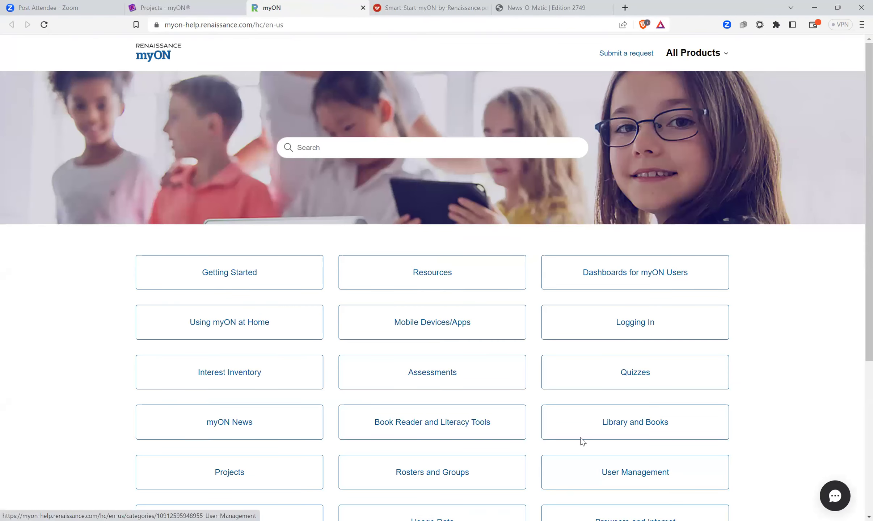
Step: Open the Mobile Devices/Apps help category listing app guides and troubleshooting articles
scroll(858, 302, down, 5)
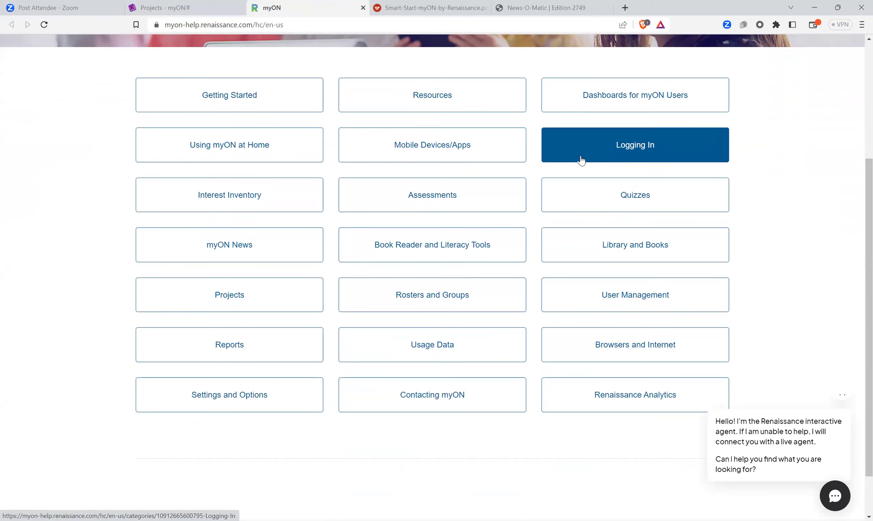
click(458, 152)
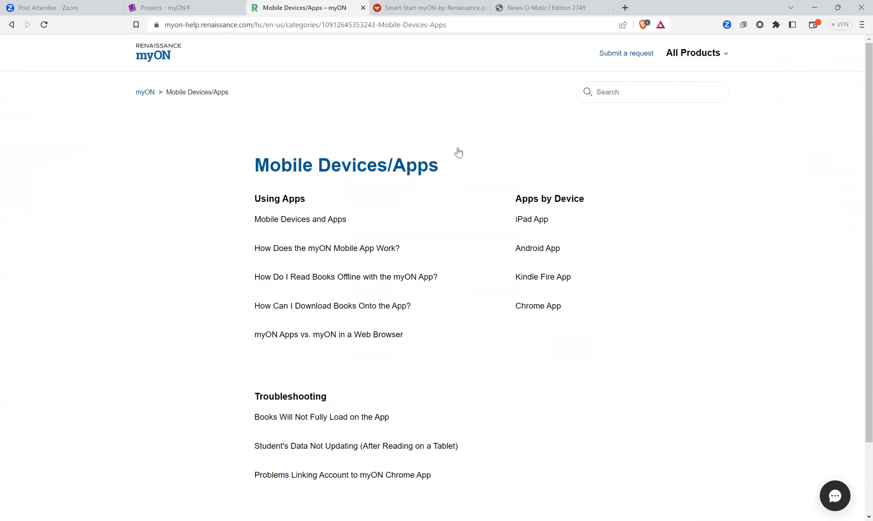